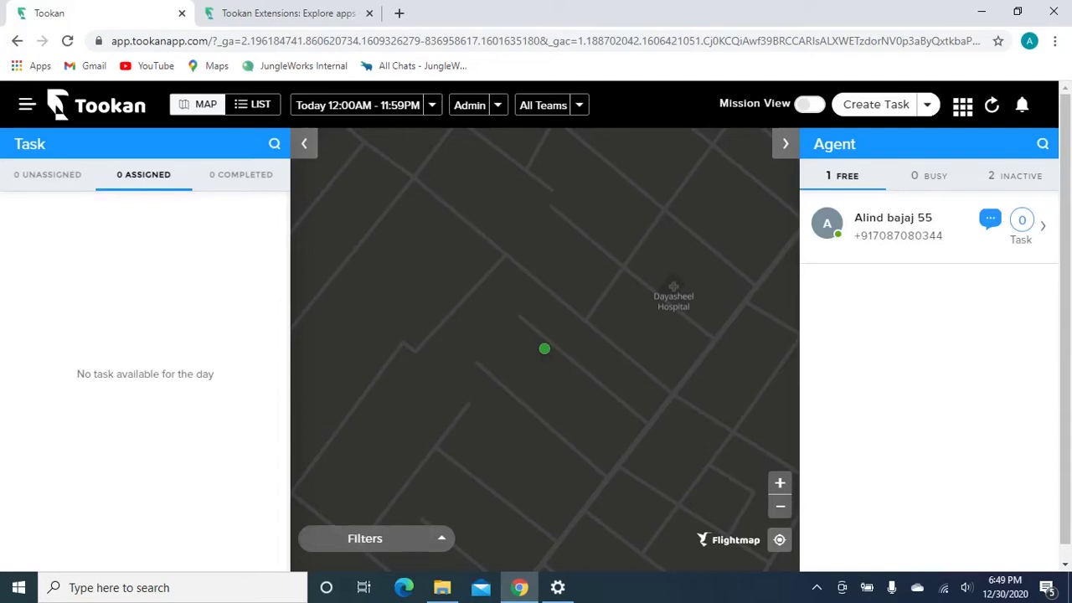
- Search the extensions for 'agent incentive' and open Agent Wallet And Agent Incentives
left_click(32, 107)
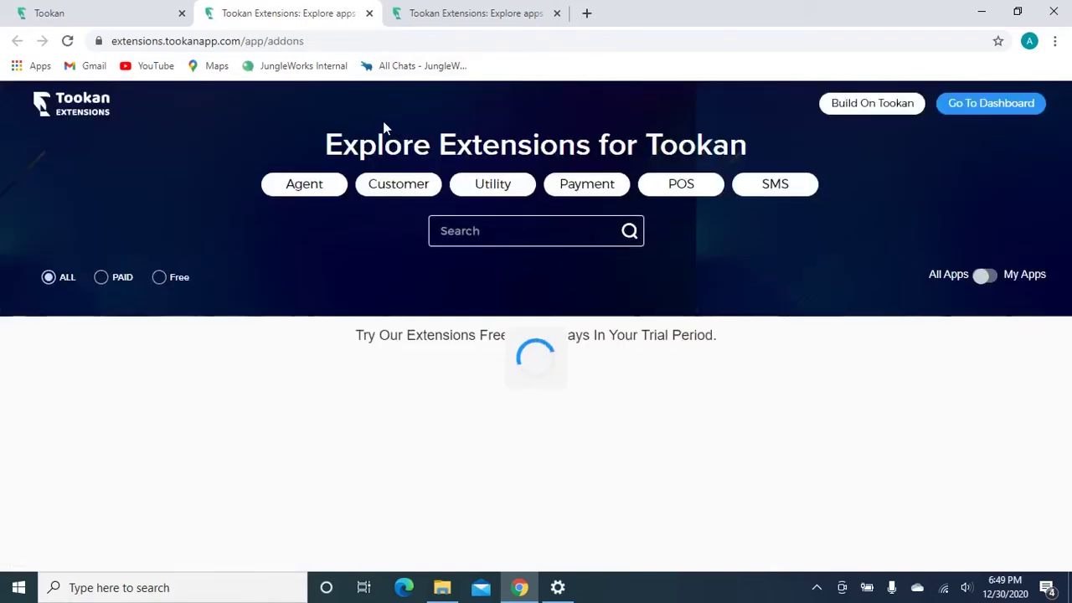
left_click(456, 232)
type("age")
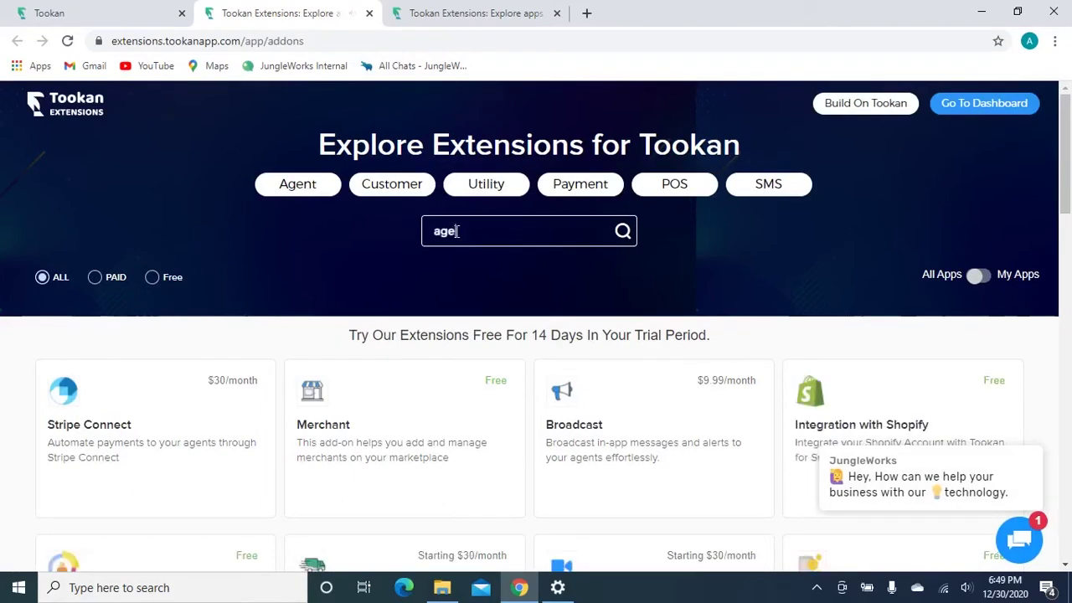
type("nt in")
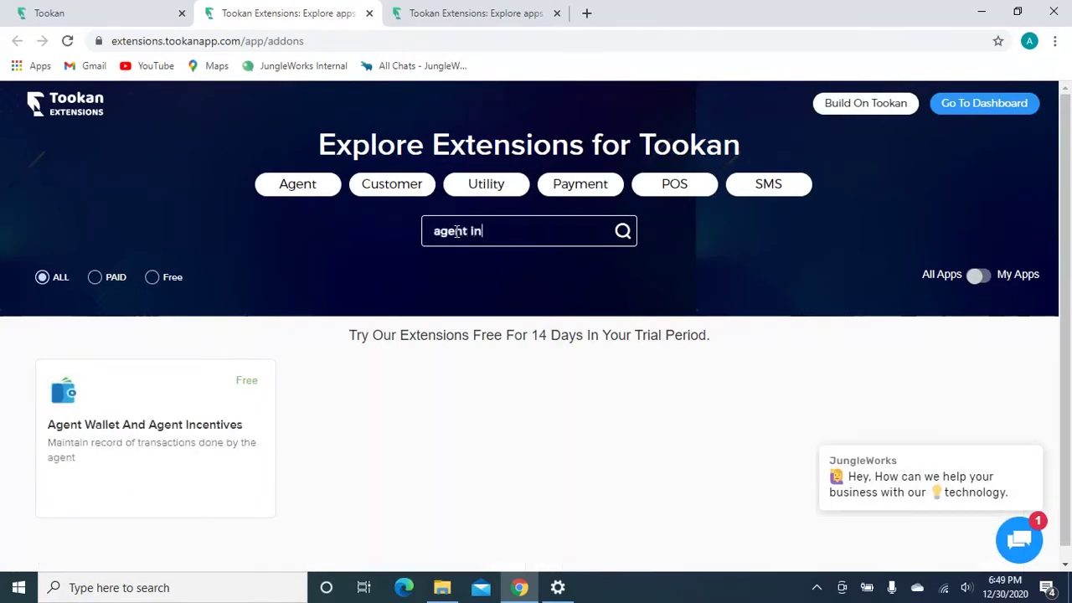
type("centive")
left_click(194, 431)
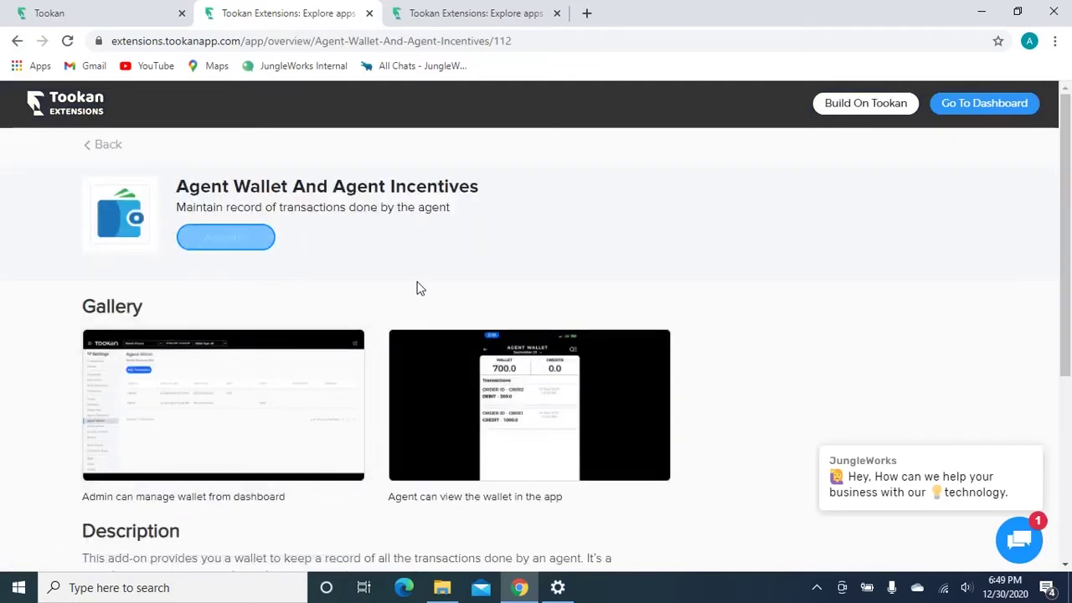
- Activate the extension with Enable Incentive checked and submitted
left_click(228, 247)
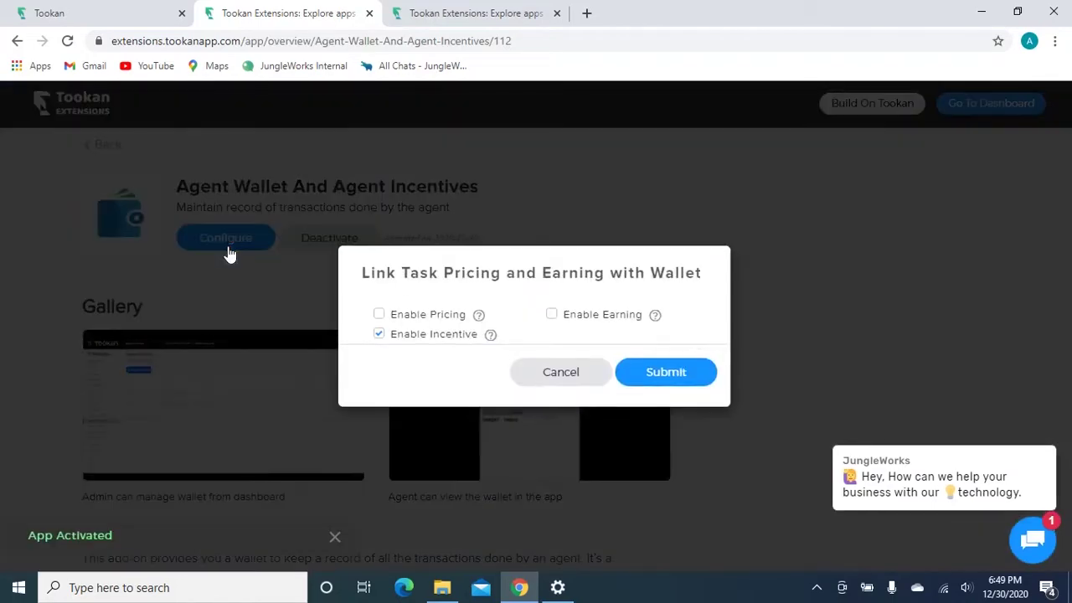
double_click(379, 336)
left_click(661, 383)
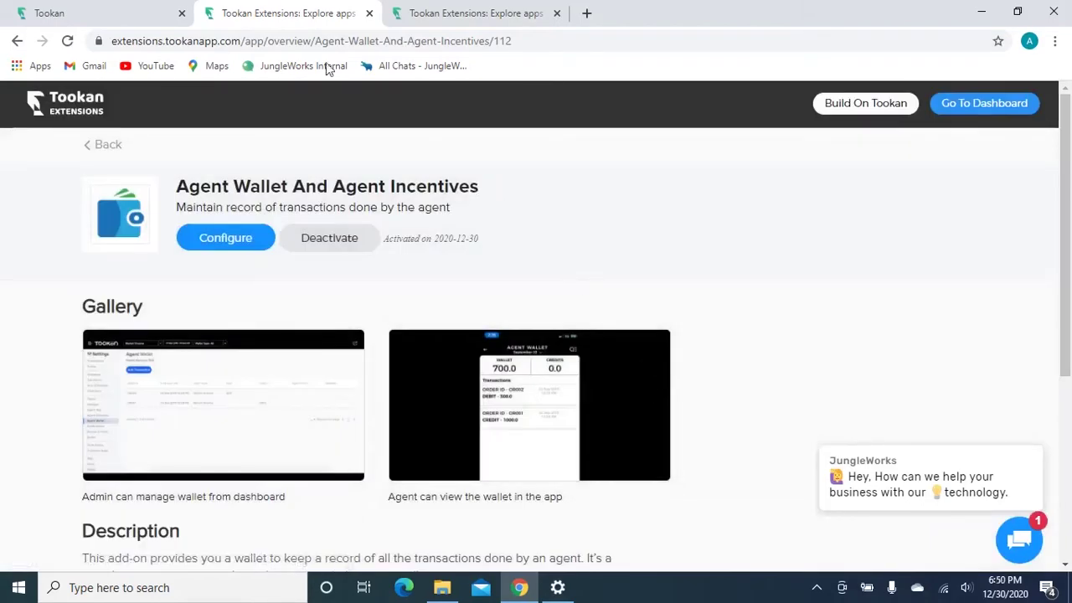
- Go to Settings > Agent Incentives, which lists plan 3, Plan 2 and Plan 1
left_click(130, 6)
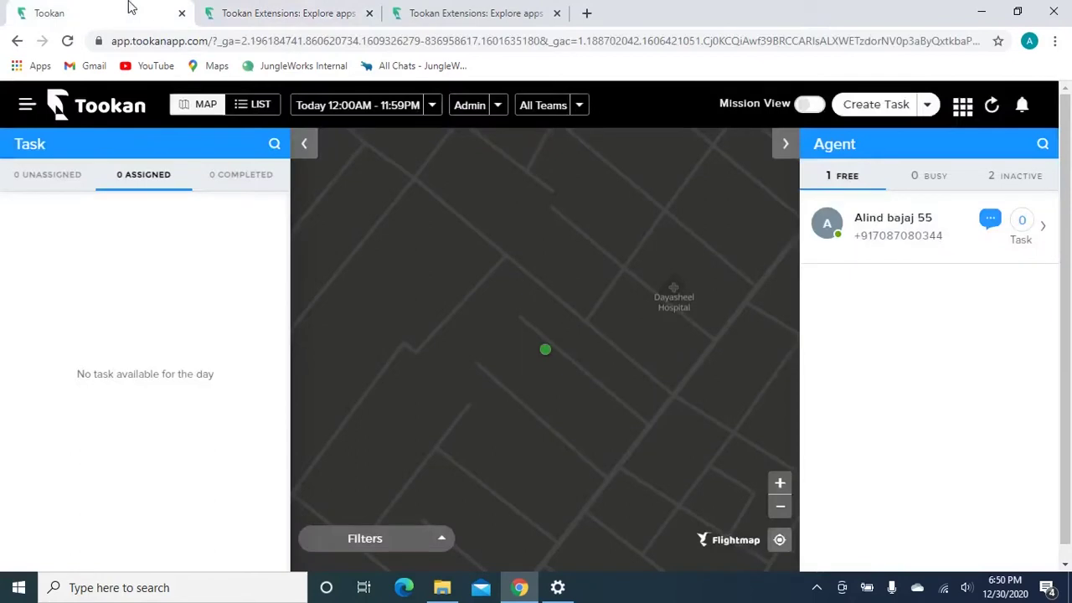
left_click(27, 105)
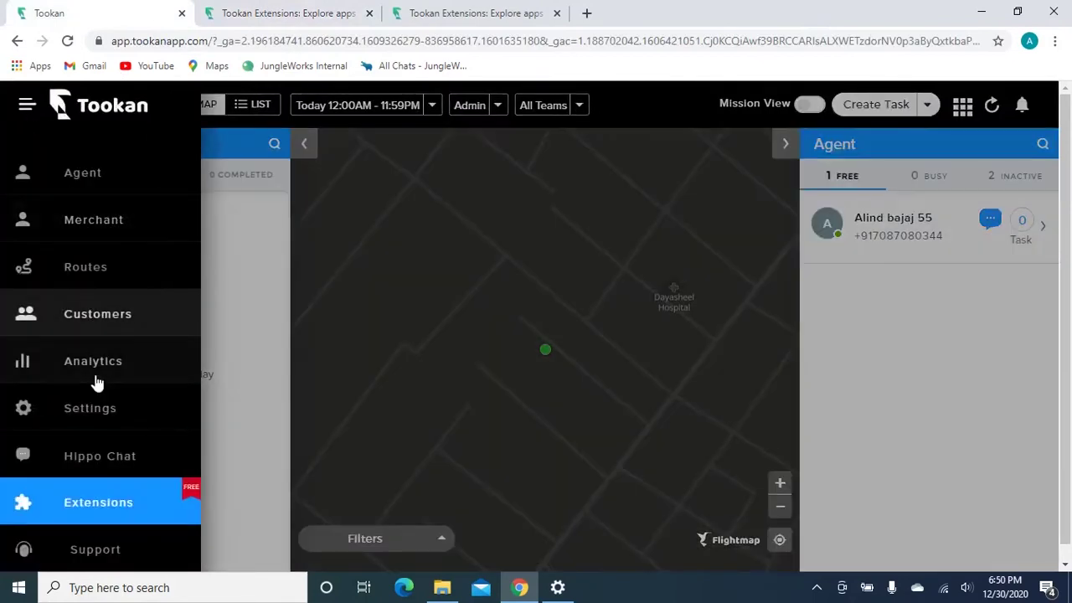
left_click(92, 411)
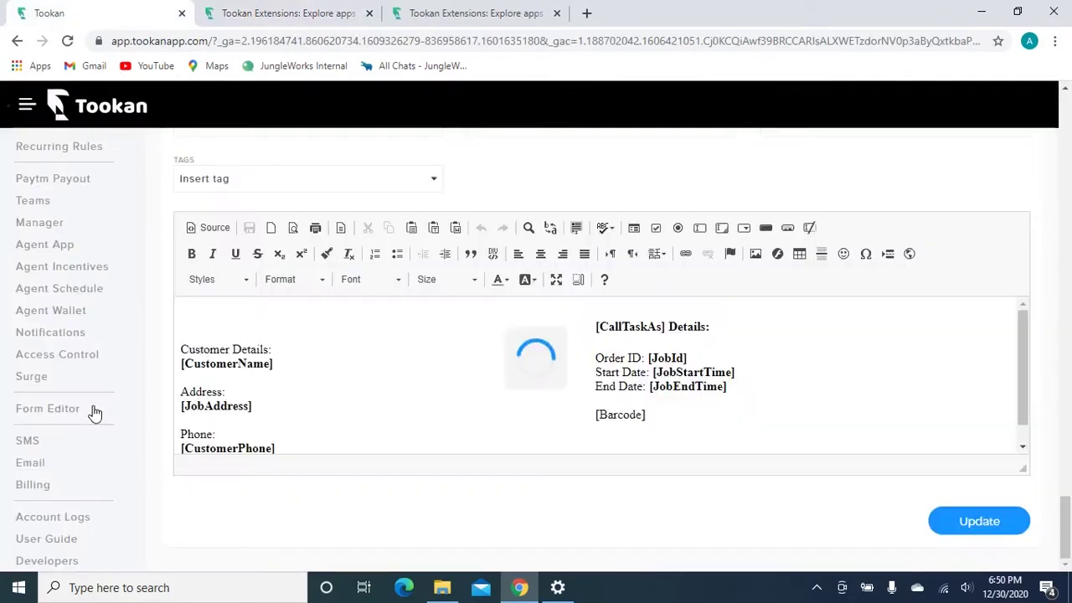
left_click(95, 268)
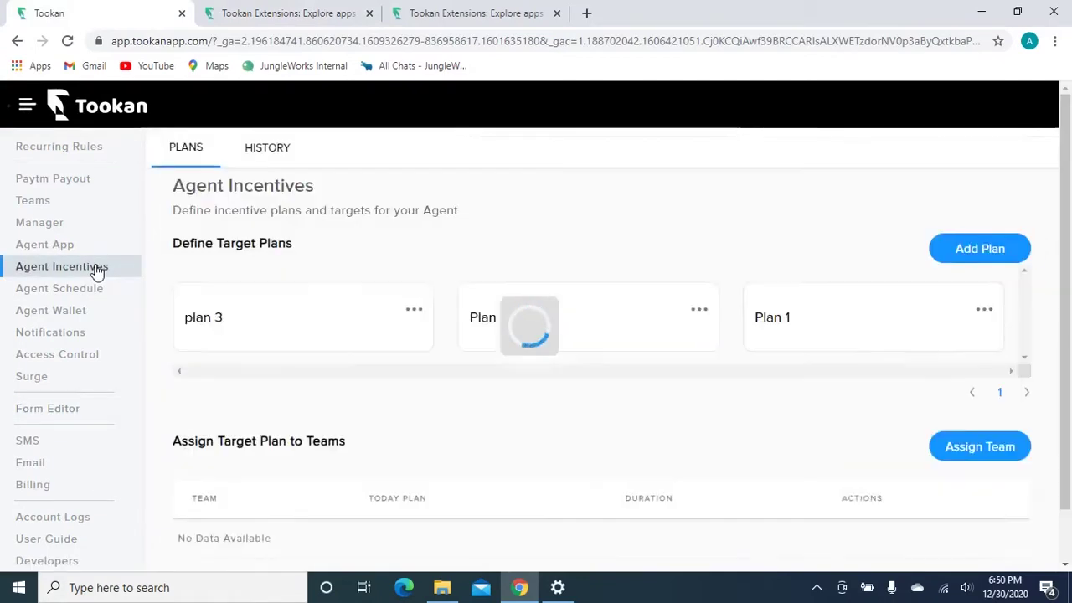
- Glance at plan 3's options, then start a new plan with Add Plan
left_click(412, 309)
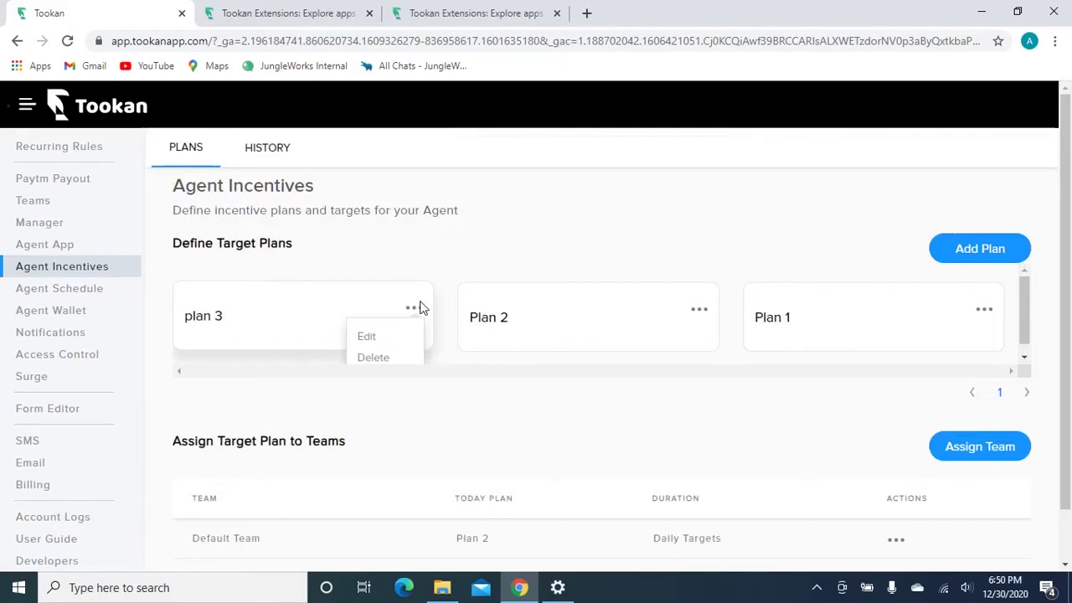
left_click(450, 230)
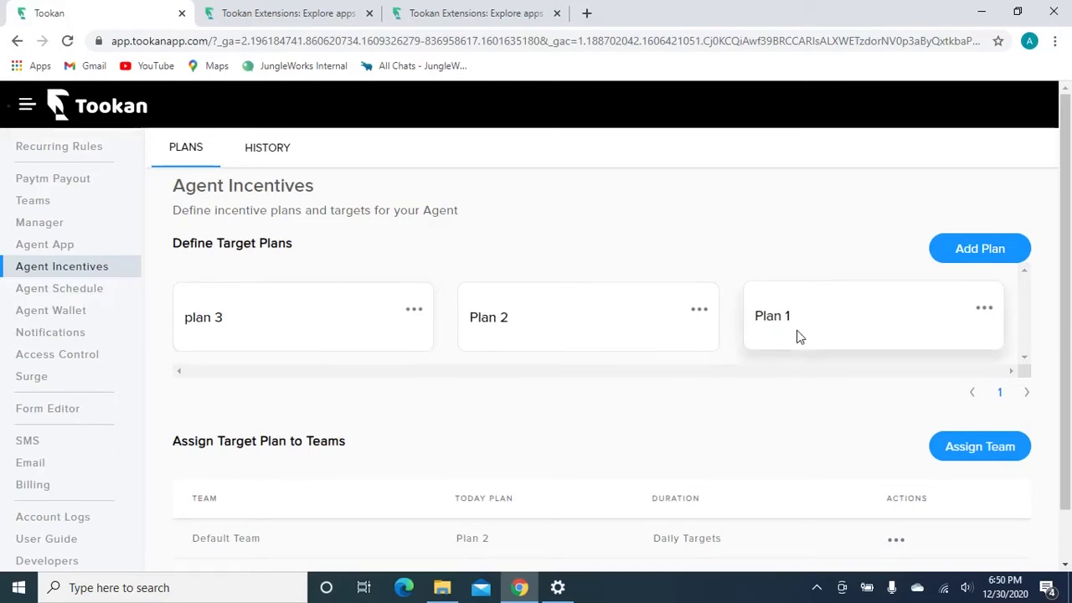
left_click(965, 252)
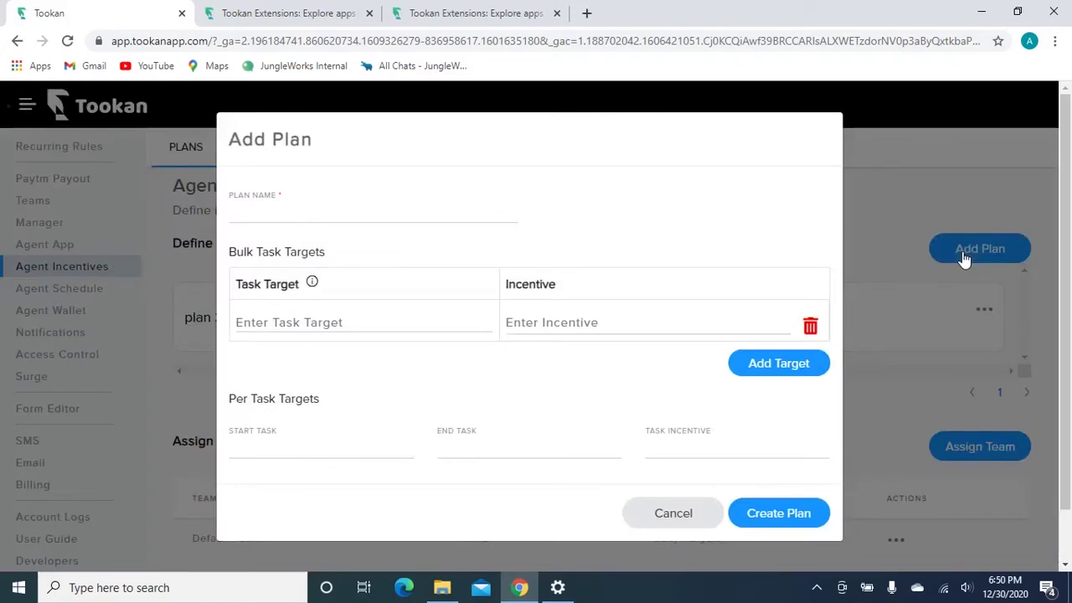
- Name the plan 'Plan 4' with a first bulk target of 5 tasks paying 10
left_click(393, 216)
type("Plan ")
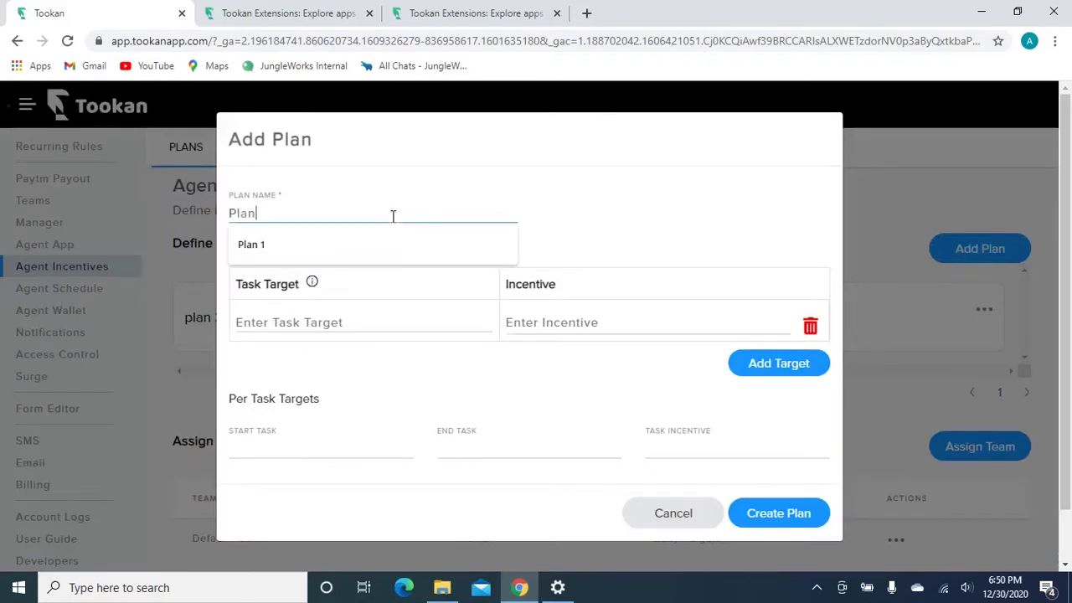
type("4")
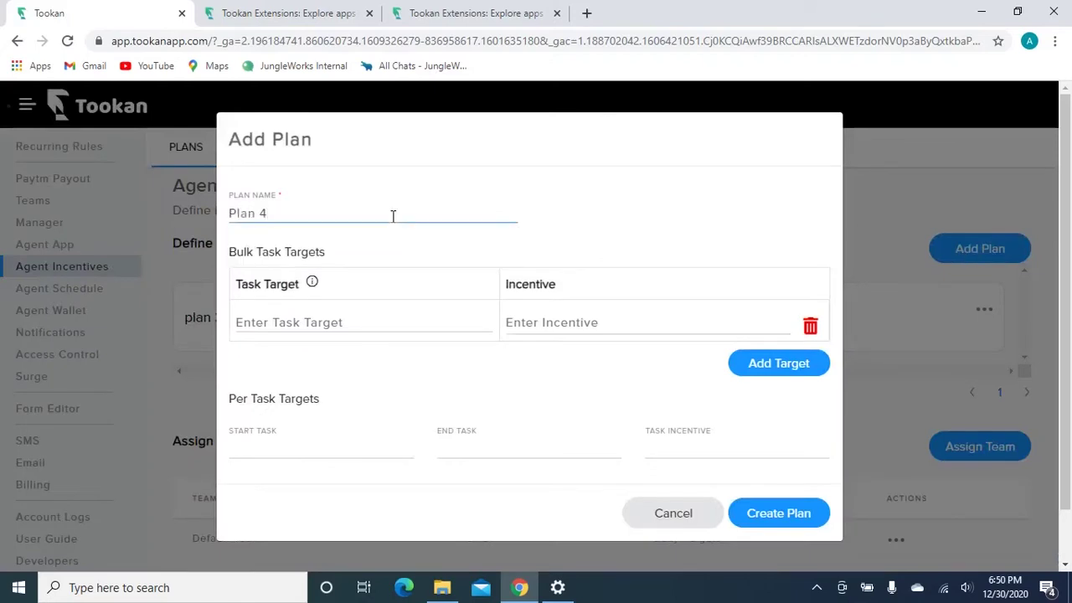
left_click(333, 320)
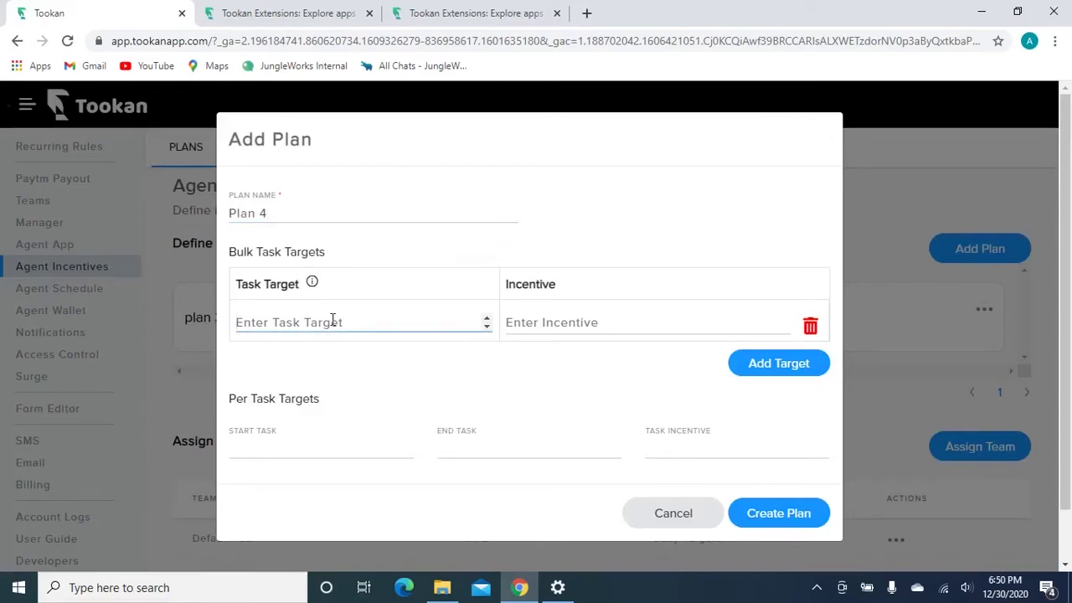
type("5")
left_click(542, 327)
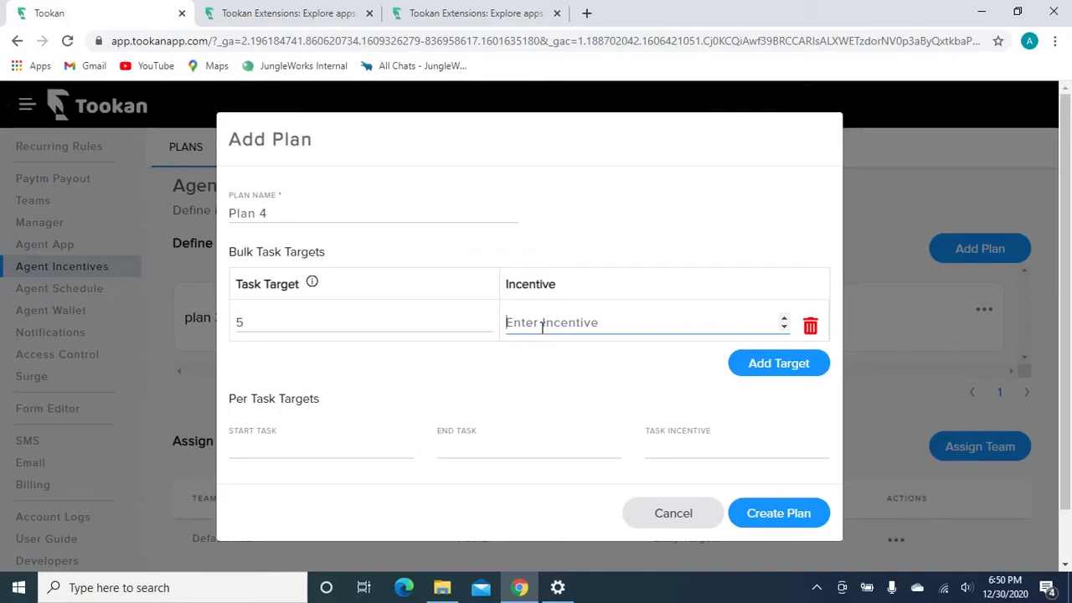
type("10")
- Add a second bulk target row of 10 tasks paying an incentive of 20
left_click(779, 375)
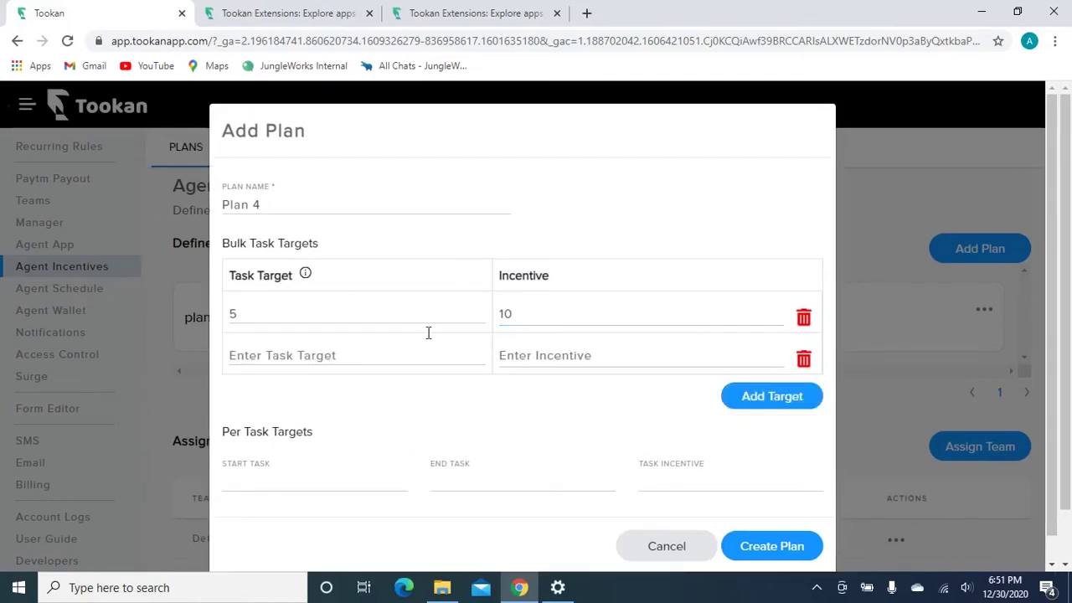
left_click(280, 350)
type("10")
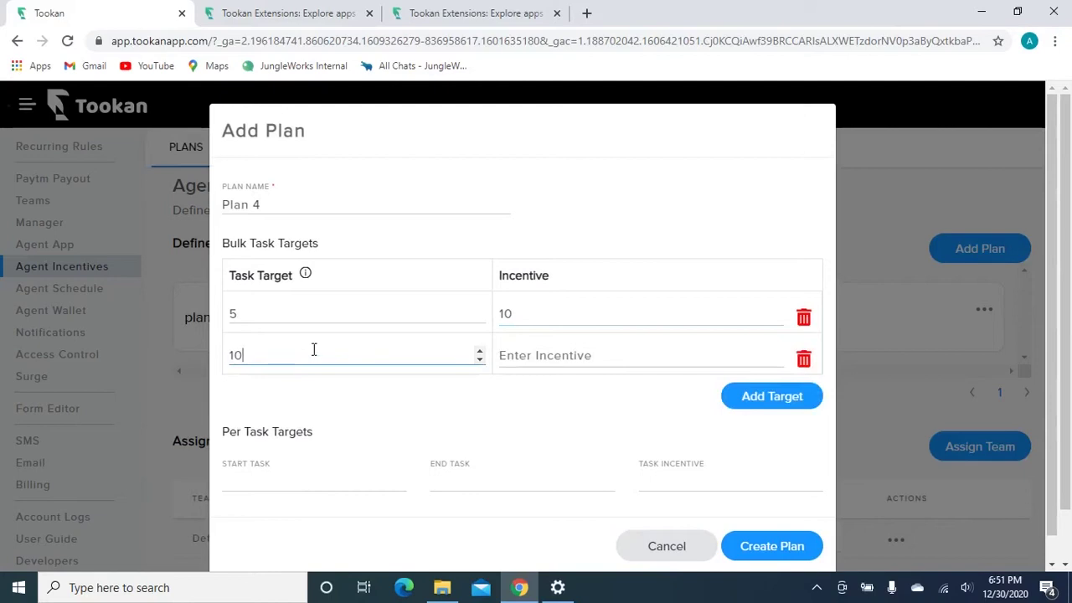
left_click(574, 354)
type("20")
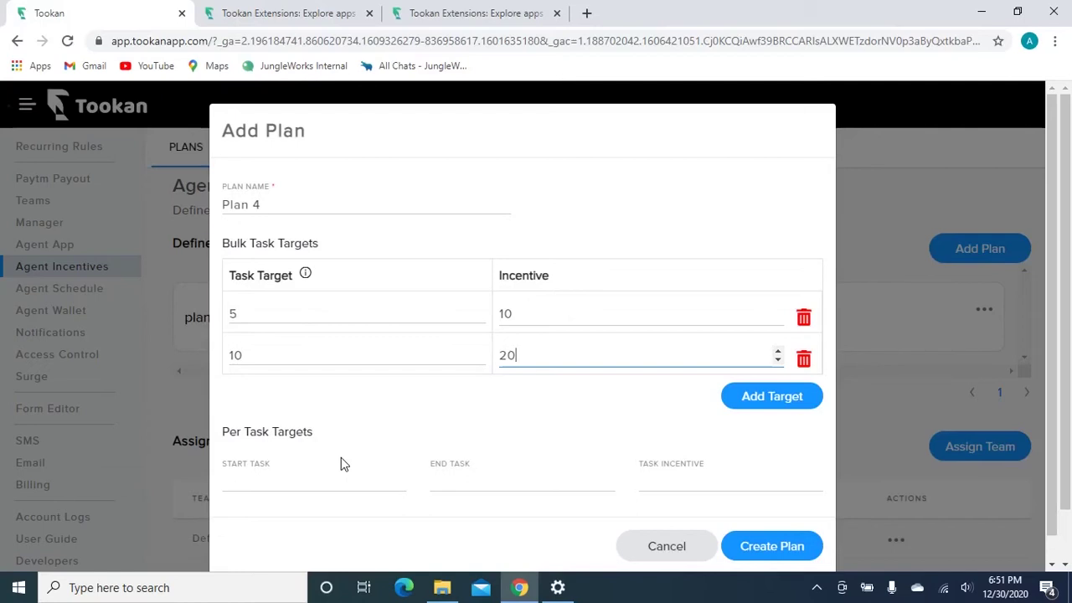
left_click(249, 480)
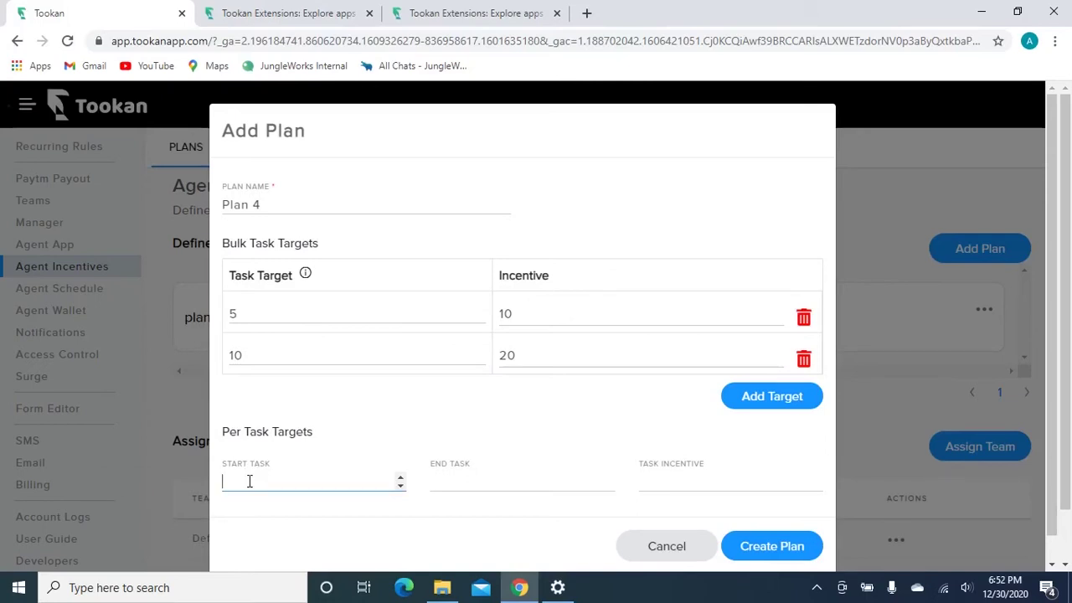
- Set the per-task range from task 11 to task 20 paying 5 per task
type("11")
left_click(469, 483)
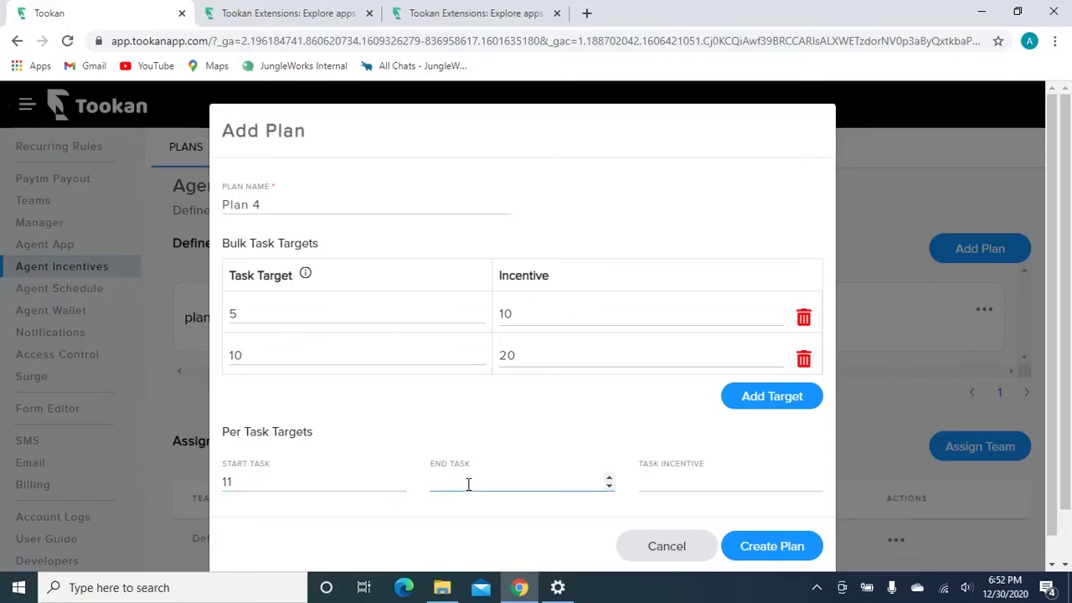
type("20")
left_click(672, 484)
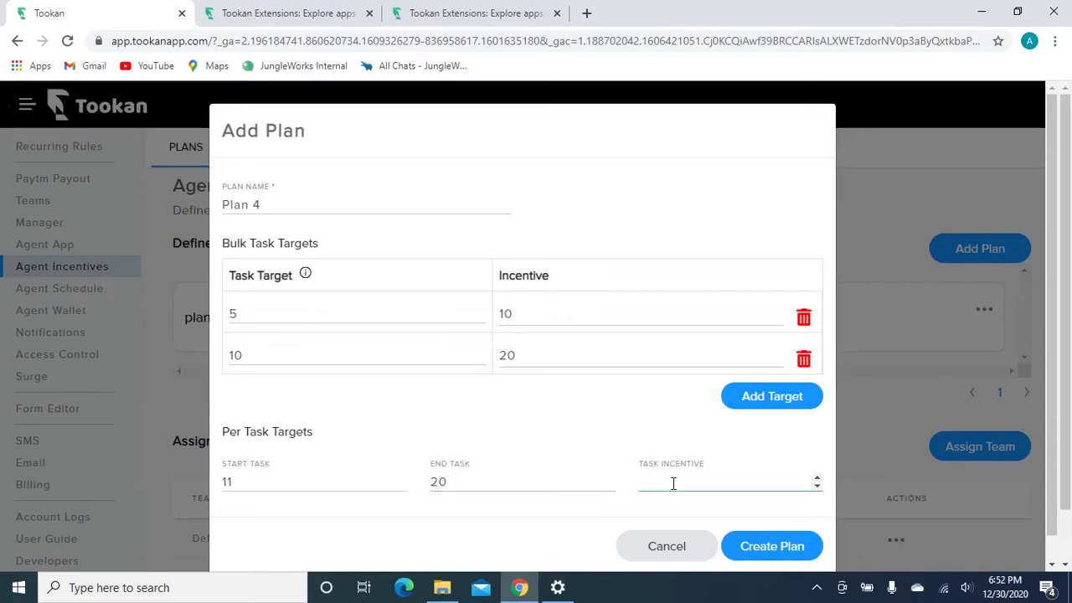
type("5")
- Save Plan 4 and inspect its edit and delete options
left_click(787, 549)
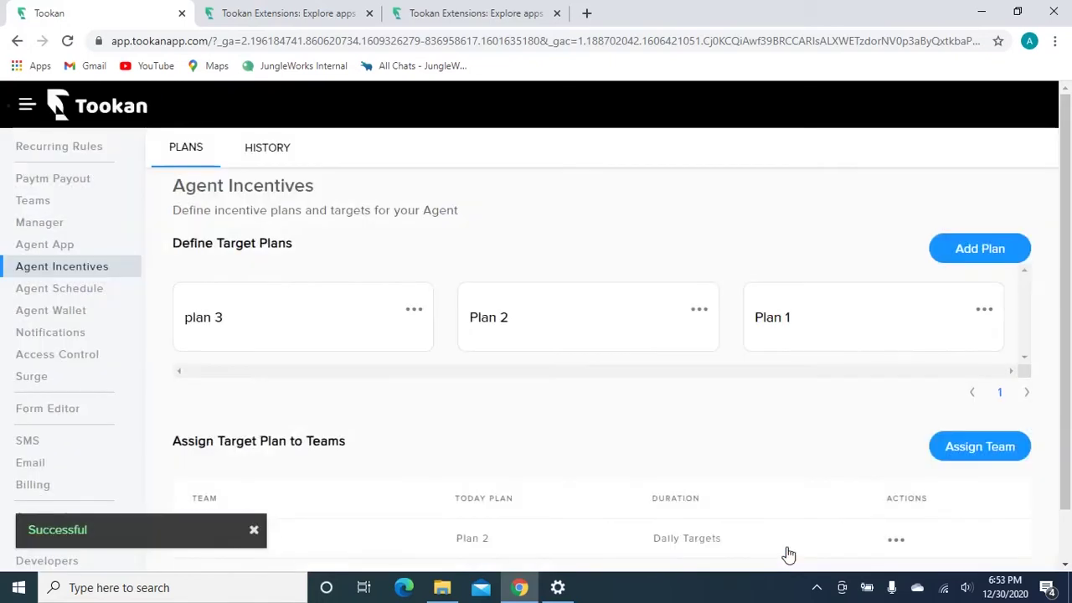
left_click(415, 310)
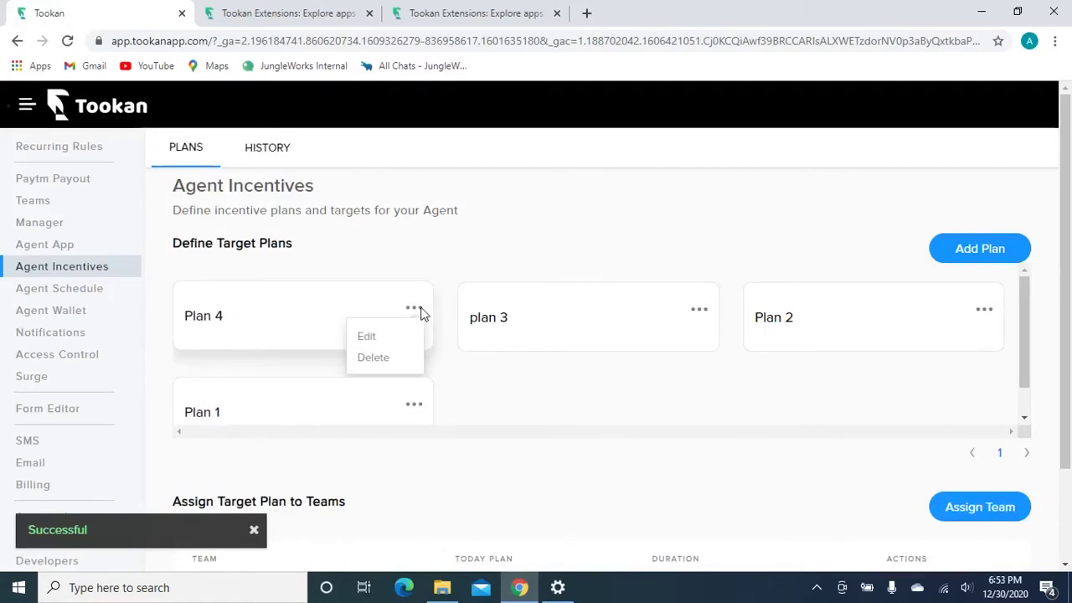
left_click(486, 371)
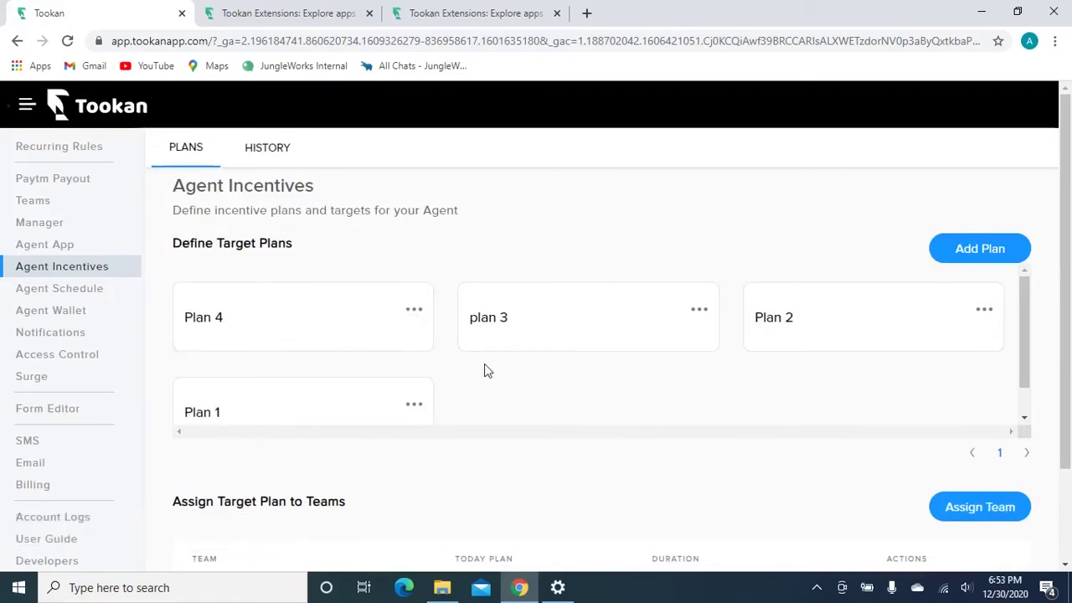
scroll(430, 346, "down", 1)
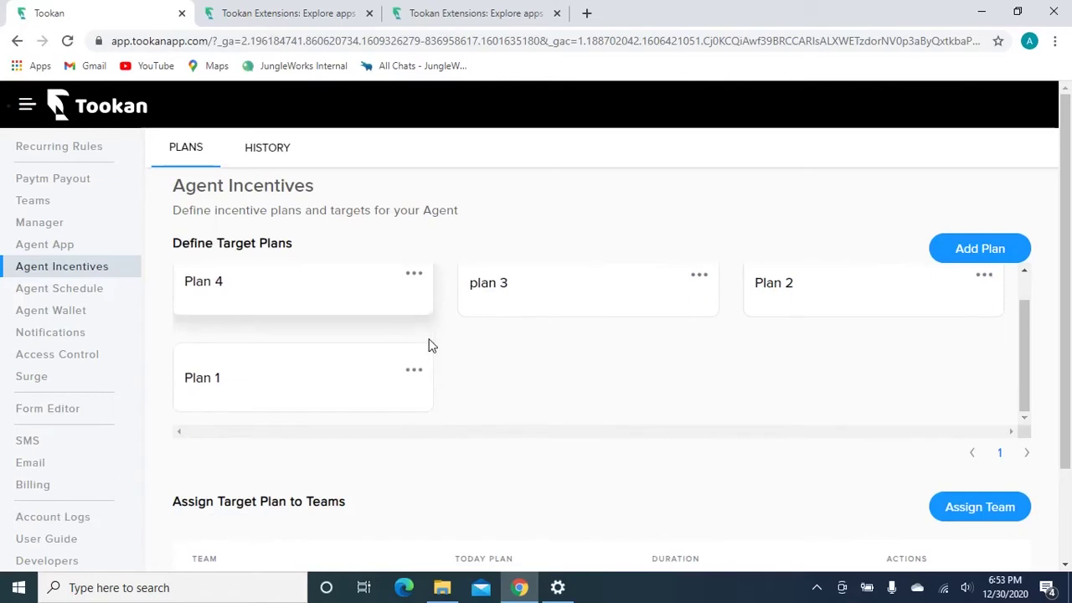
- Check Plan 2's options, review the plans list, and start a team assignment
left_click(983, 279)
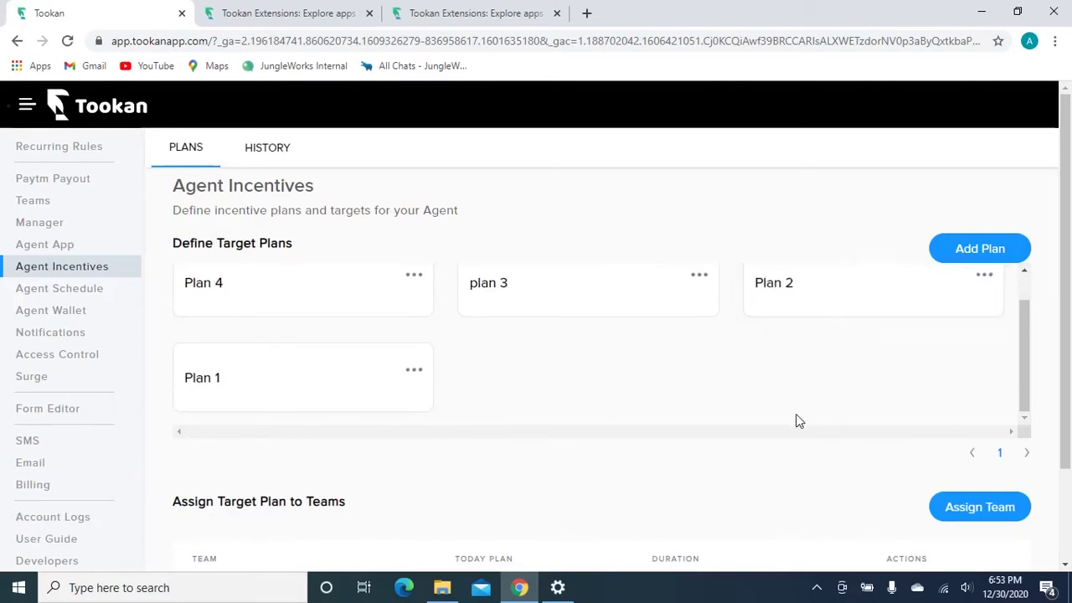
scroll(797, 418, "down", 2)
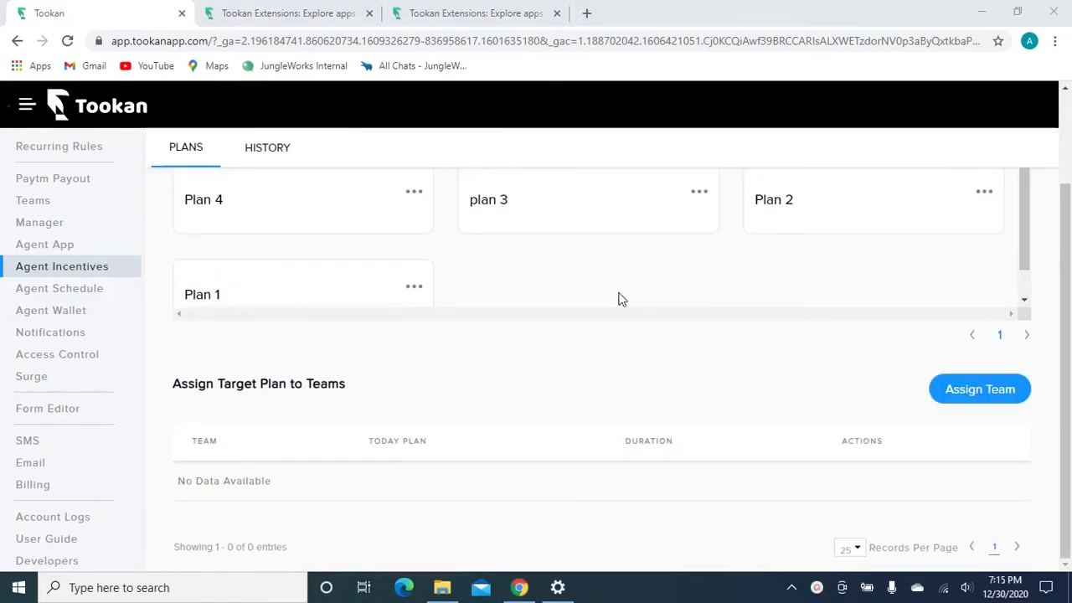
scroll(620, 299, "up", 2)
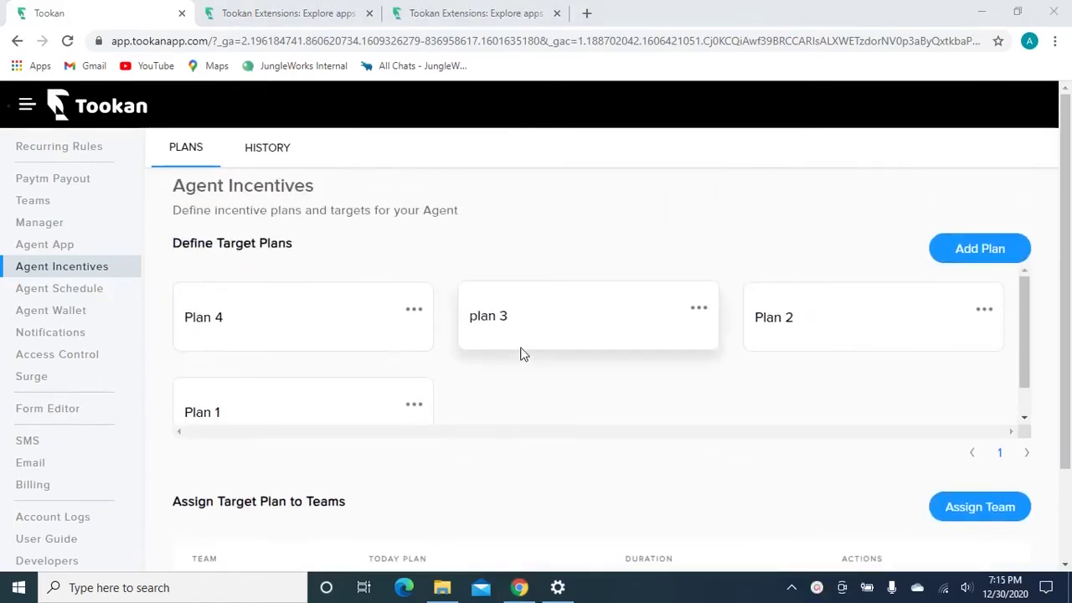
scroll(521, 355, "down", 1)
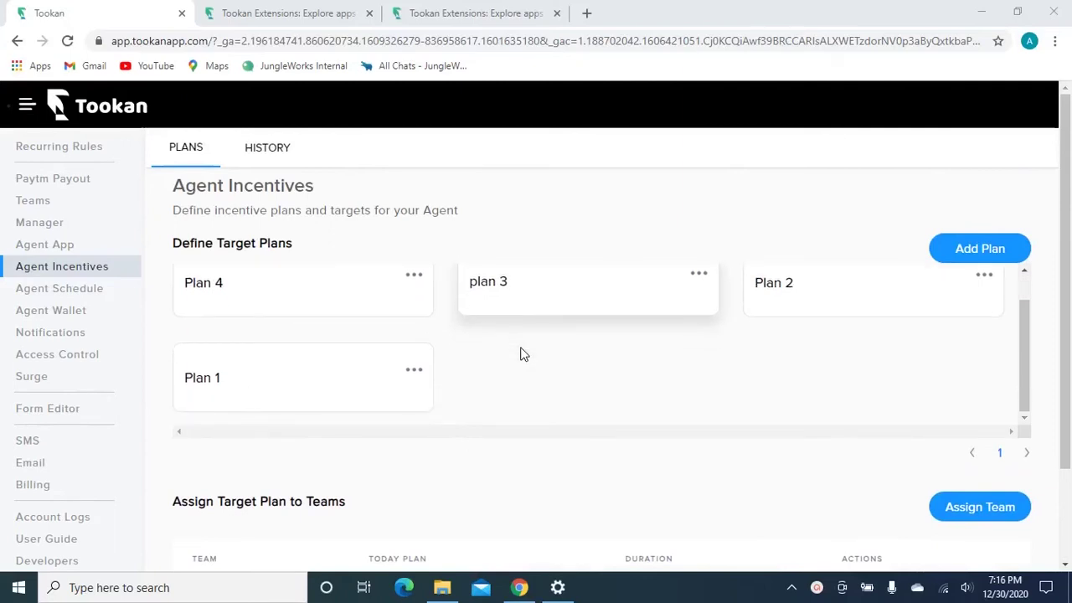
scroll(759, 438, "down", 1)
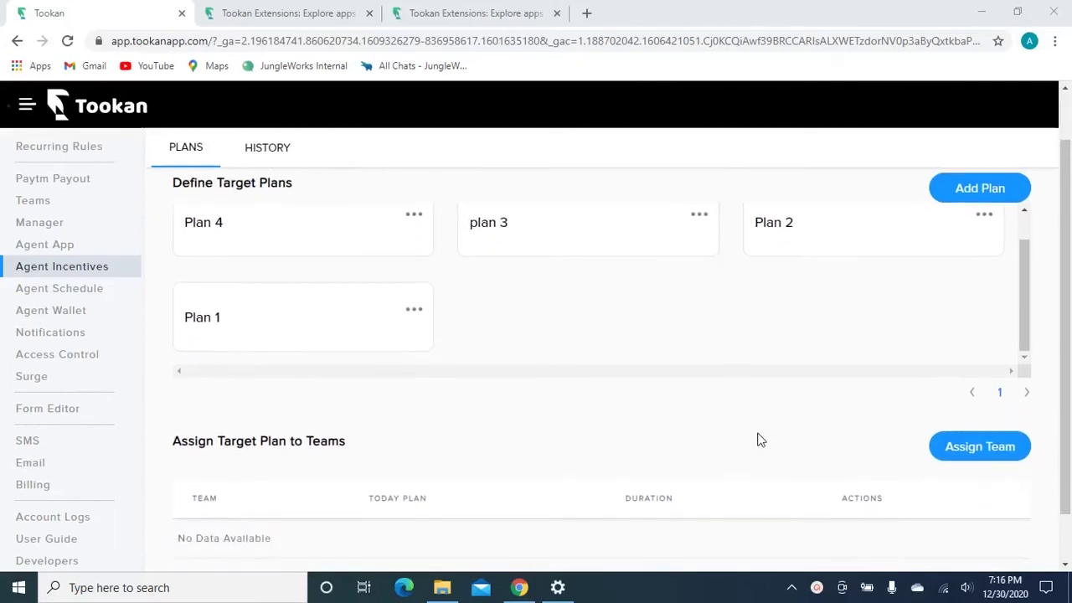
left_click(996, 453)
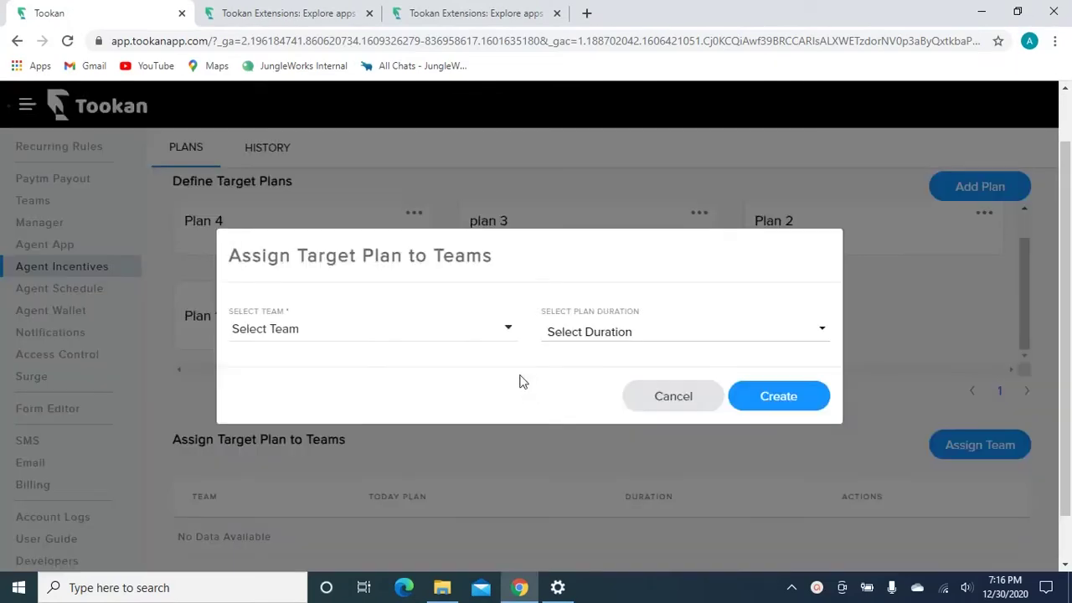
left_click(410, 336)
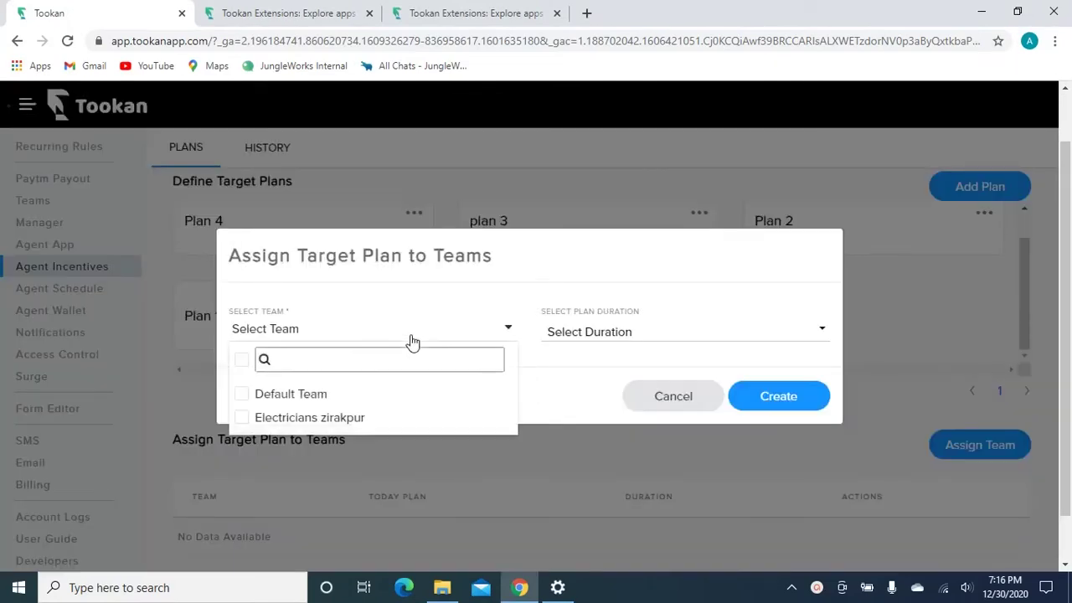
left_click(241, 394)
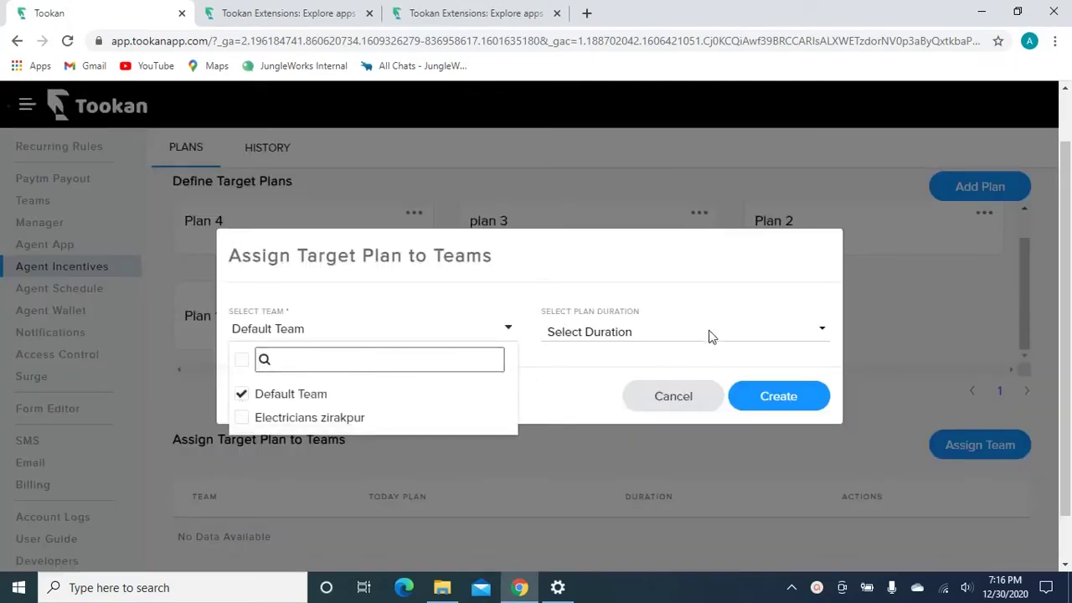
left_click(733, 334)
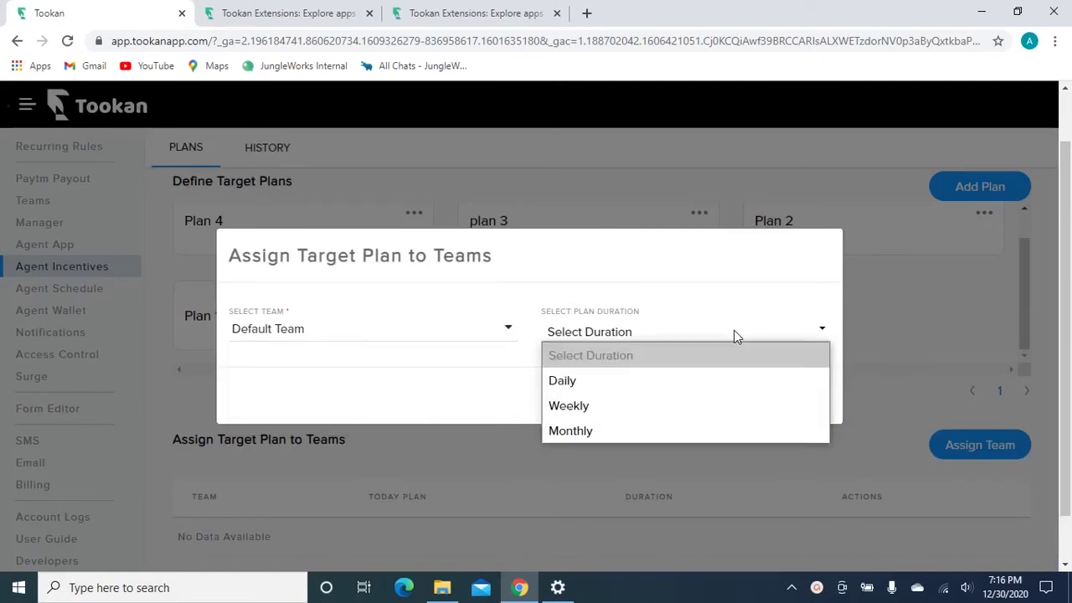
left_click(628, 382)
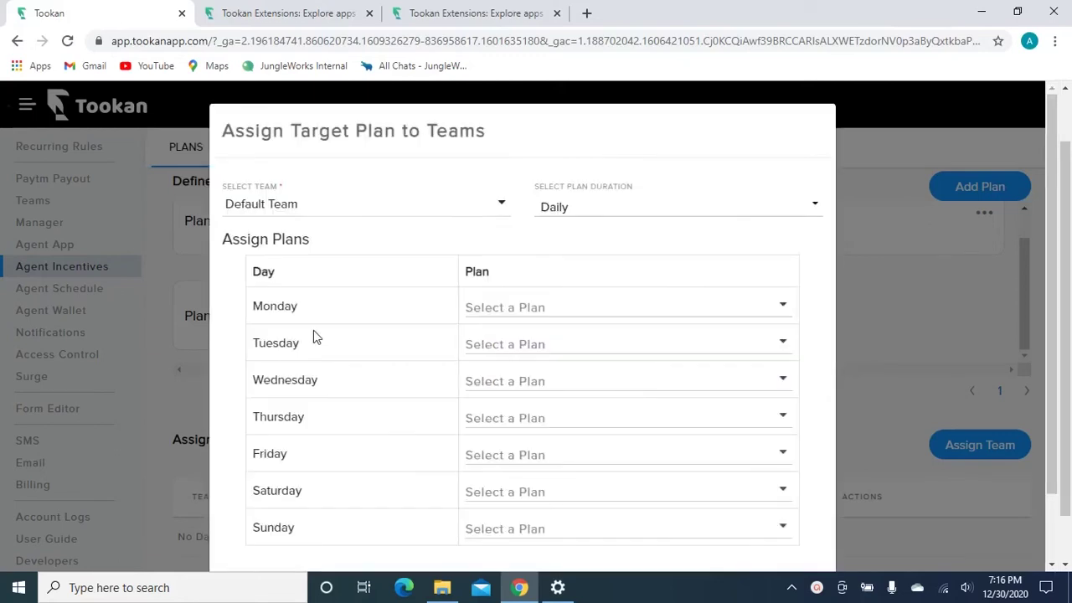
left_click(566, 314)
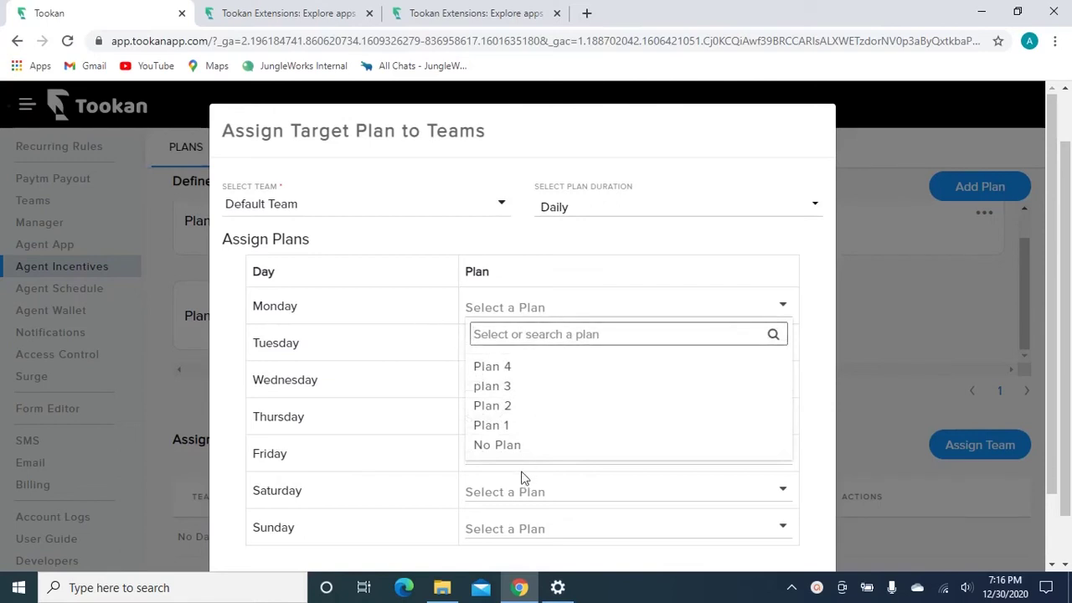
left_click(517, 496)
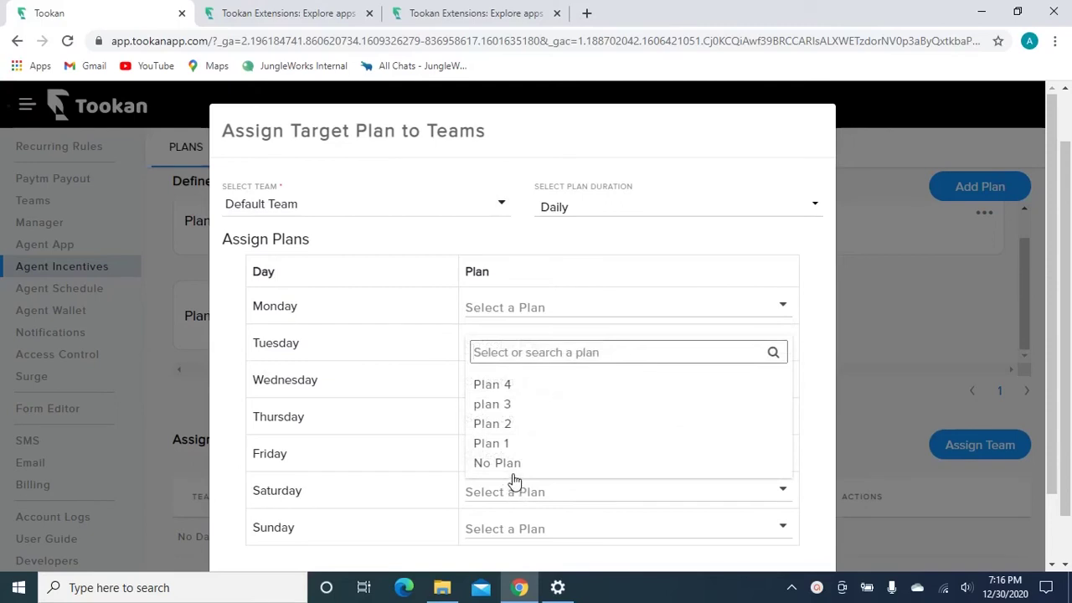
left_click(512, 465)
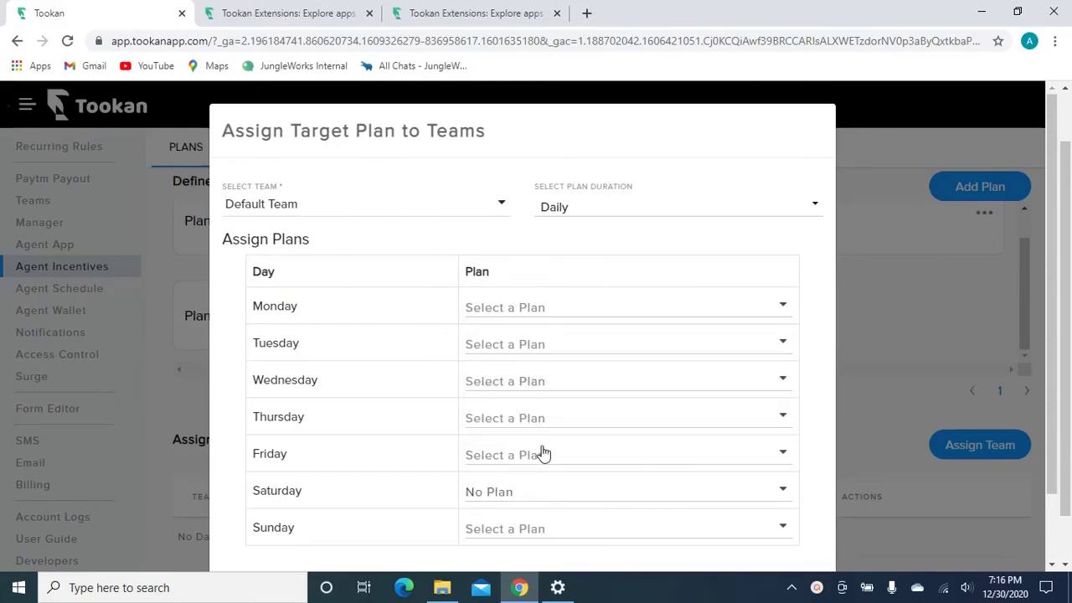
left_click(551, 459)
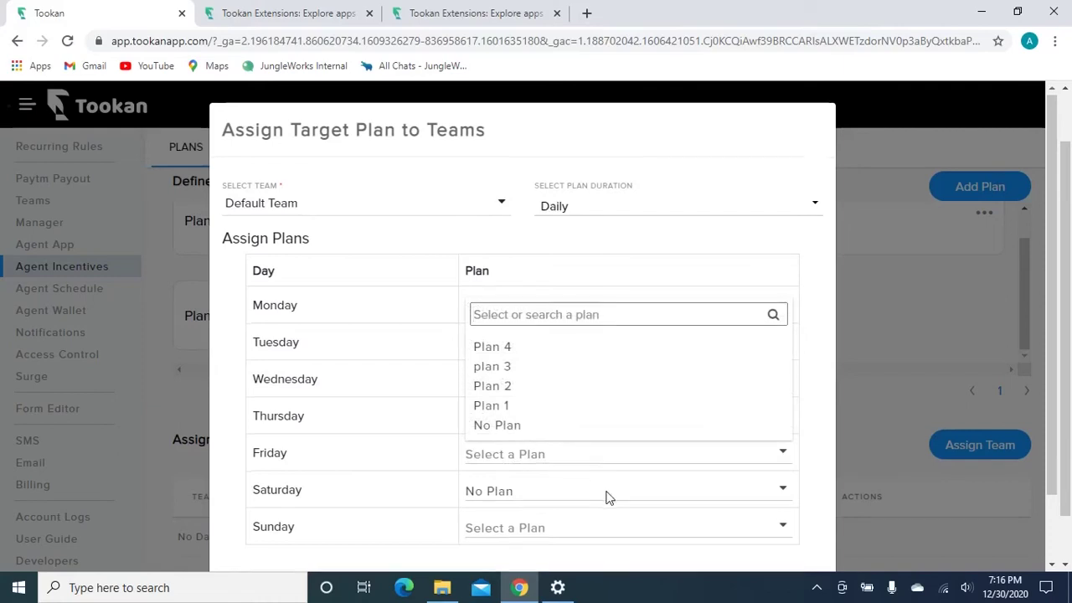
scroll(605, 498, "down", 1)
left_click(766, 521)
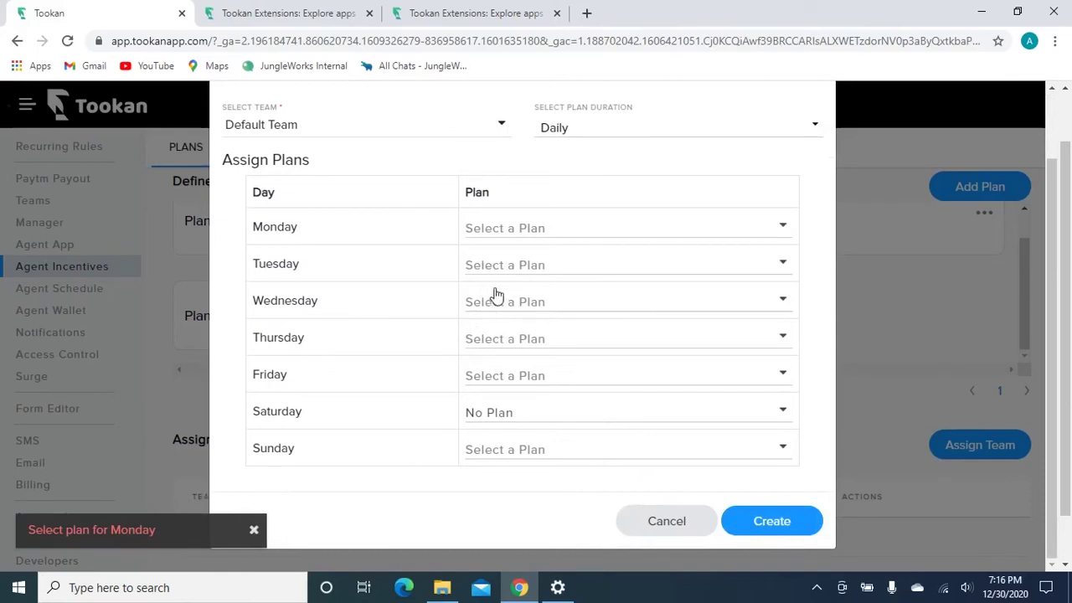
left_click(517, 345)
left_click(503, 478)
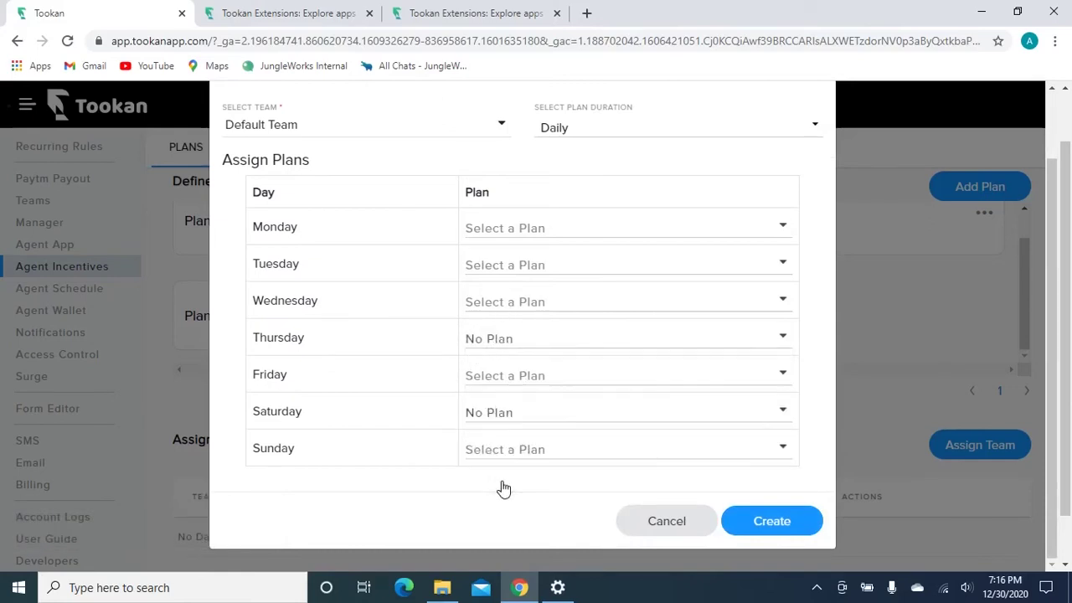
left_click(533, 243)
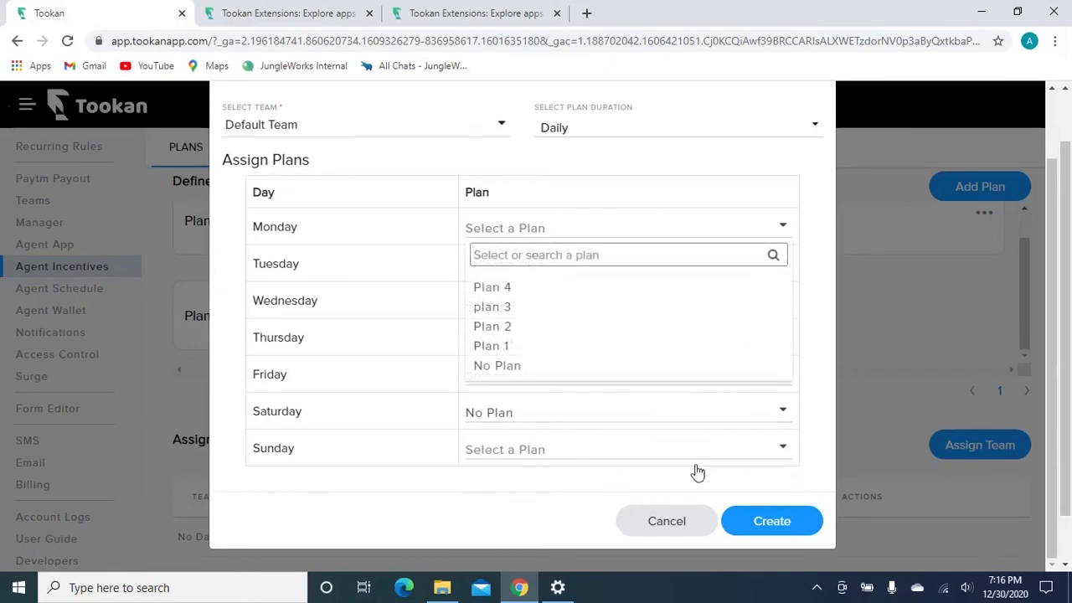
left_click(676, 520)
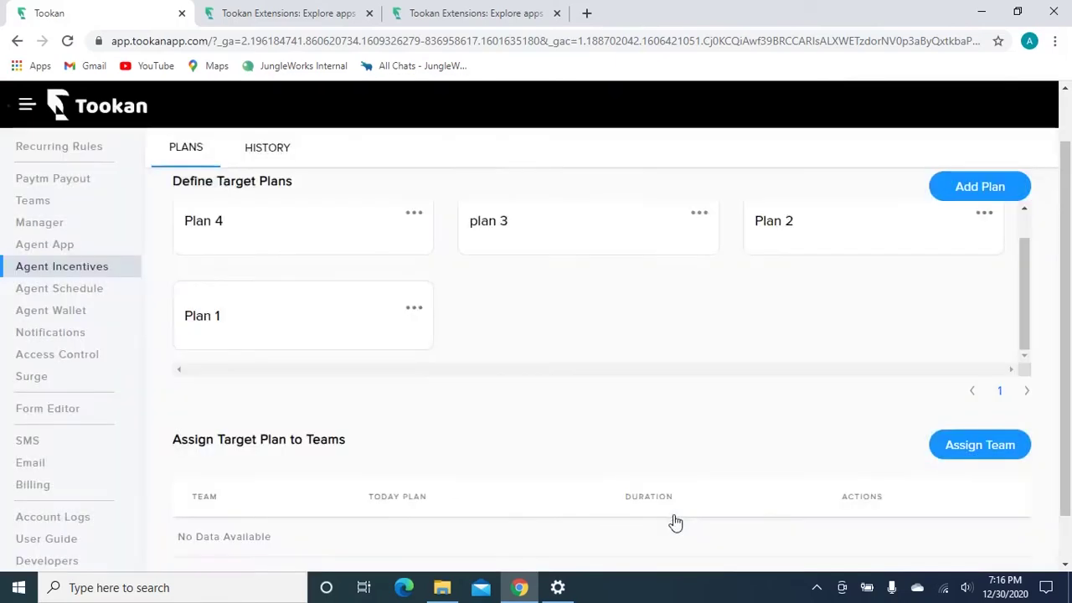
left_click(1002, 447)
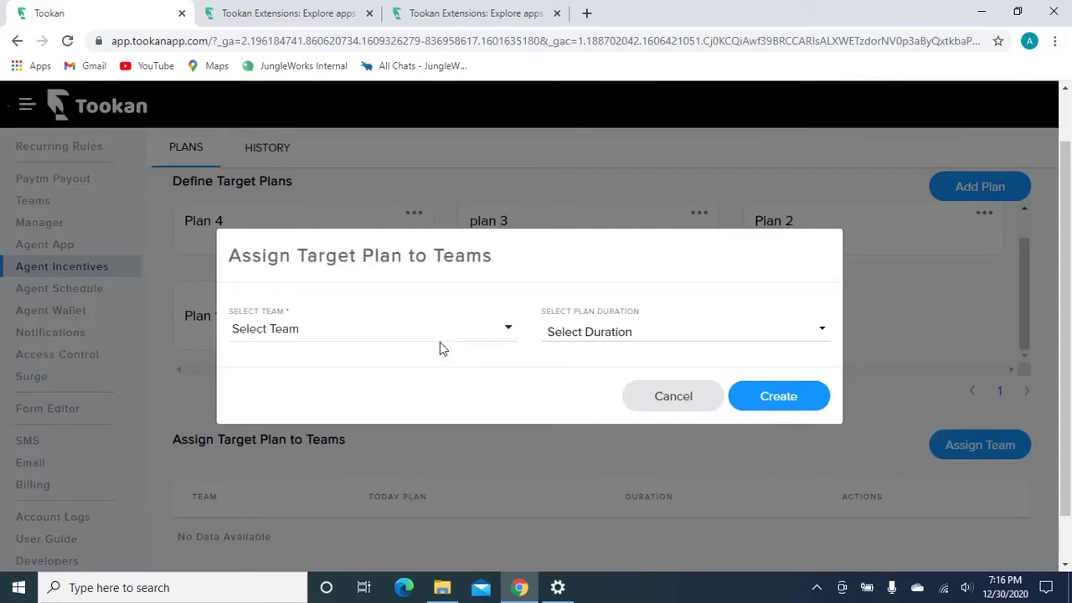
- Choose Default Team with a Weekly plan duration, checking December 2020 in the system calendar
left_click(437, 332)
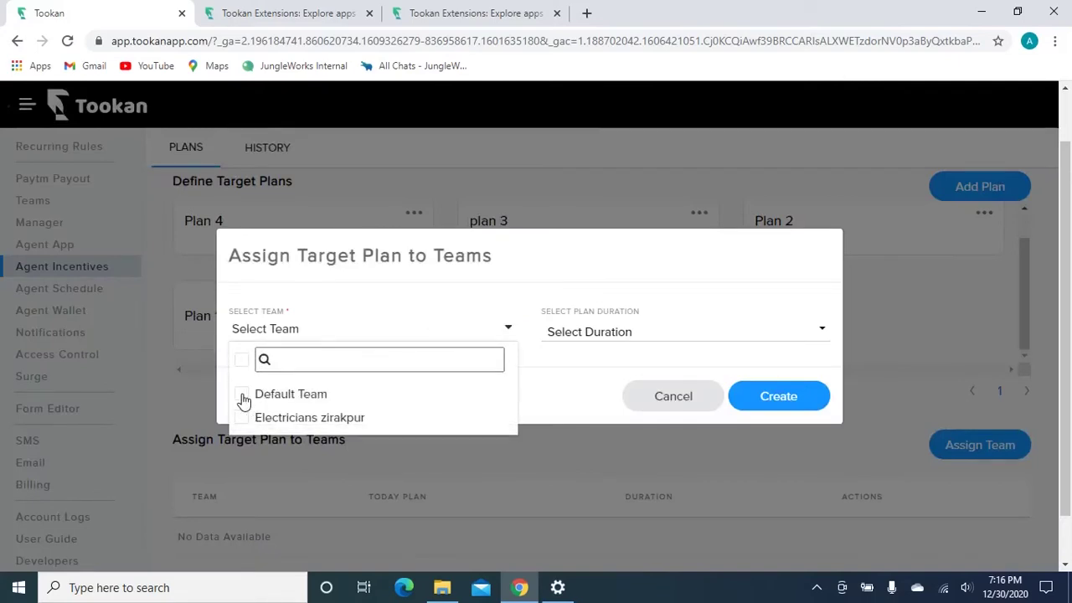
left_click(242, 394)
left_click(726, 333)
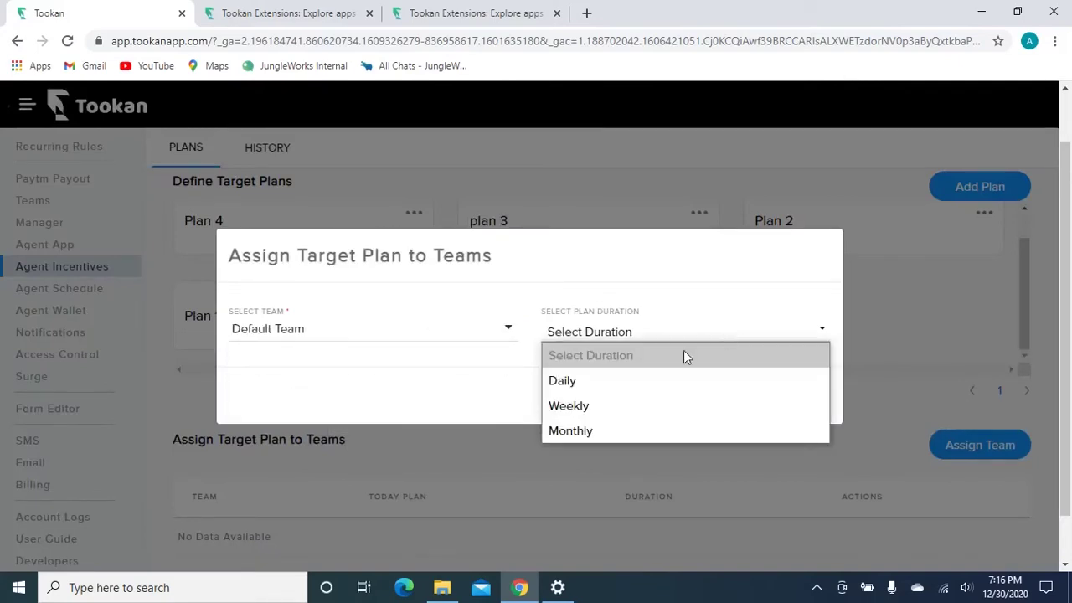
left_click(595, 404)
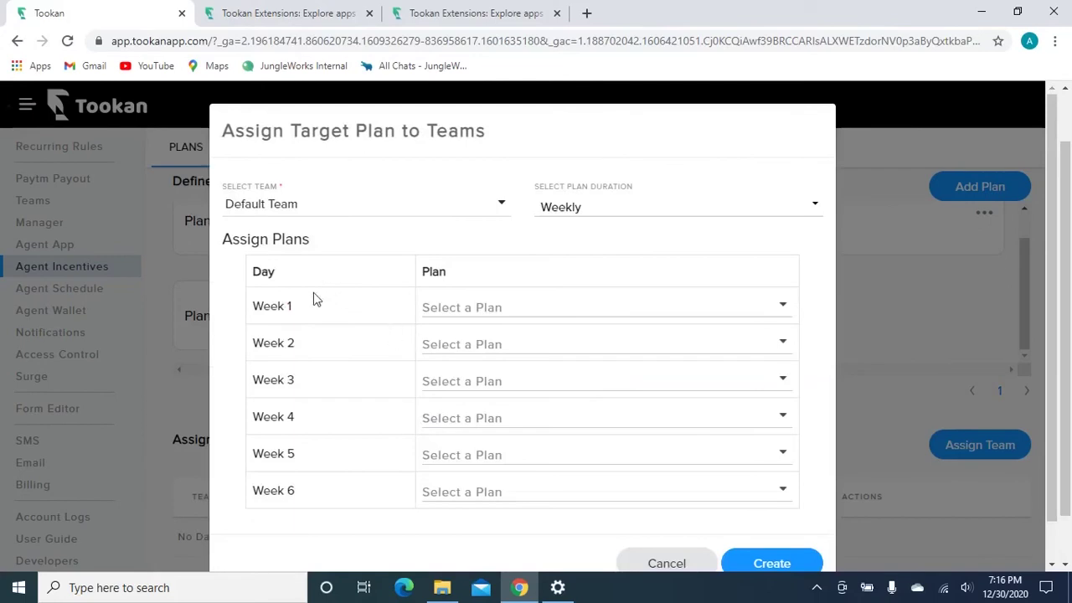
left_click(1001, 591)
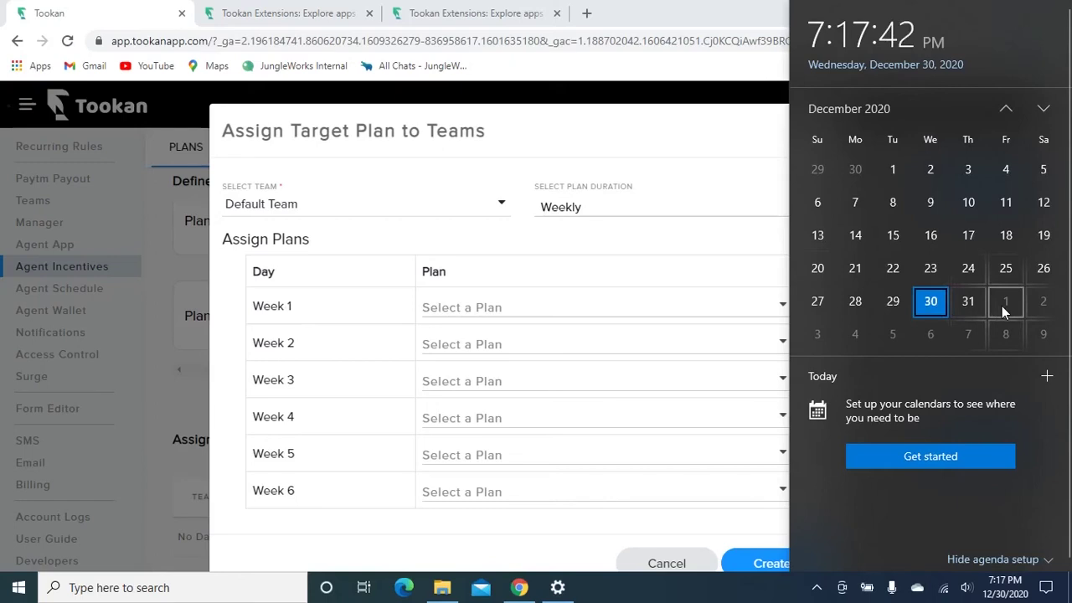
left_click(565, 310)
- Assign plan 3, plan 3, No Plan, plan 3, Plan 1 and Plan 2 to Weeks 1–6
left_click(566, 310)
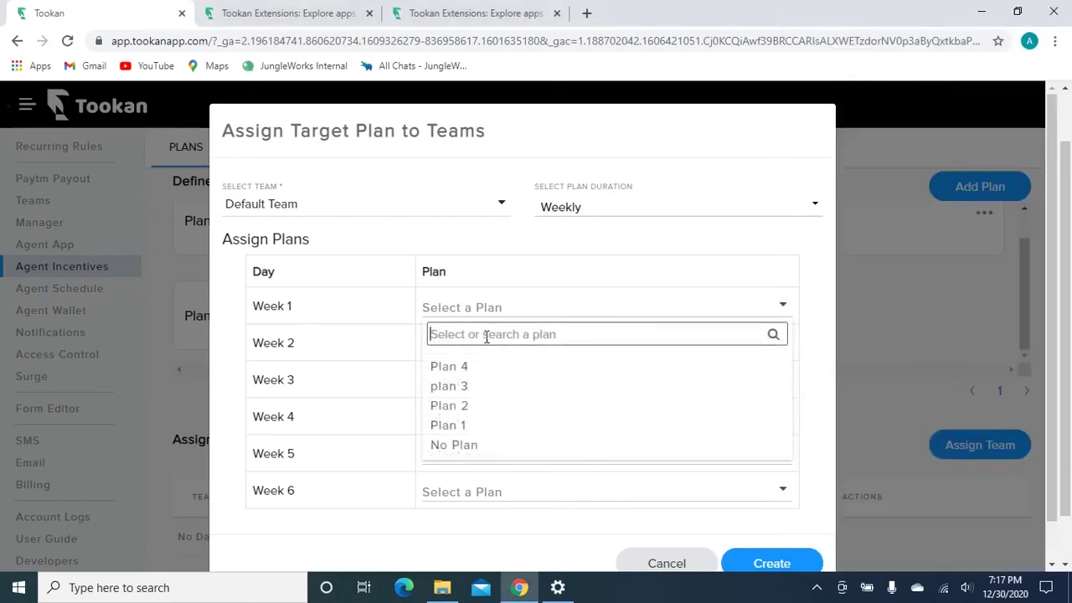
left_click(466, 387)
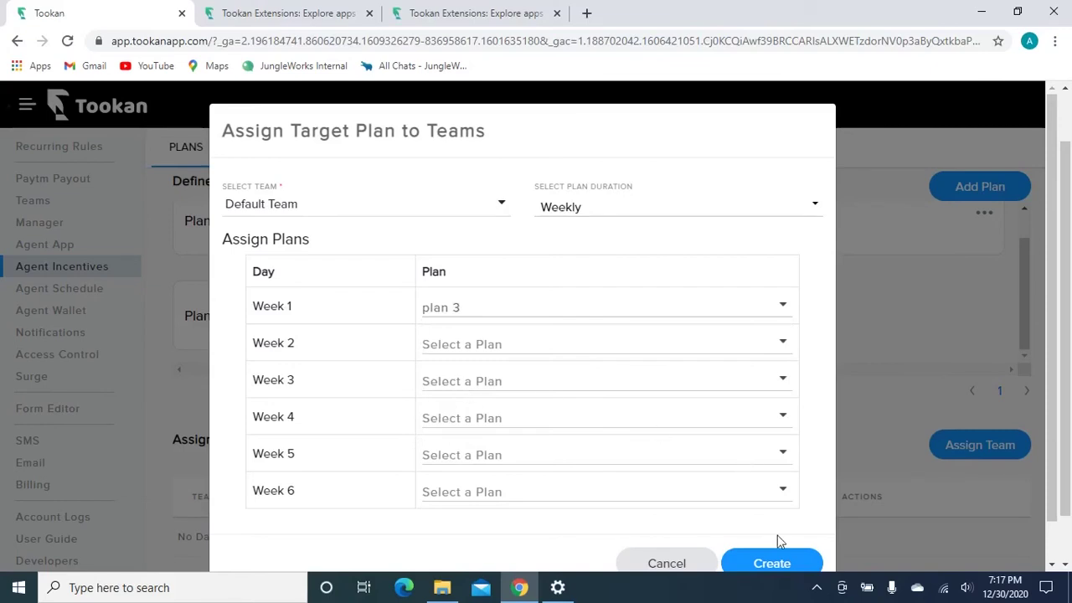
left_click(545, 341)
left_click(456, 424)
left_click(491, 381)
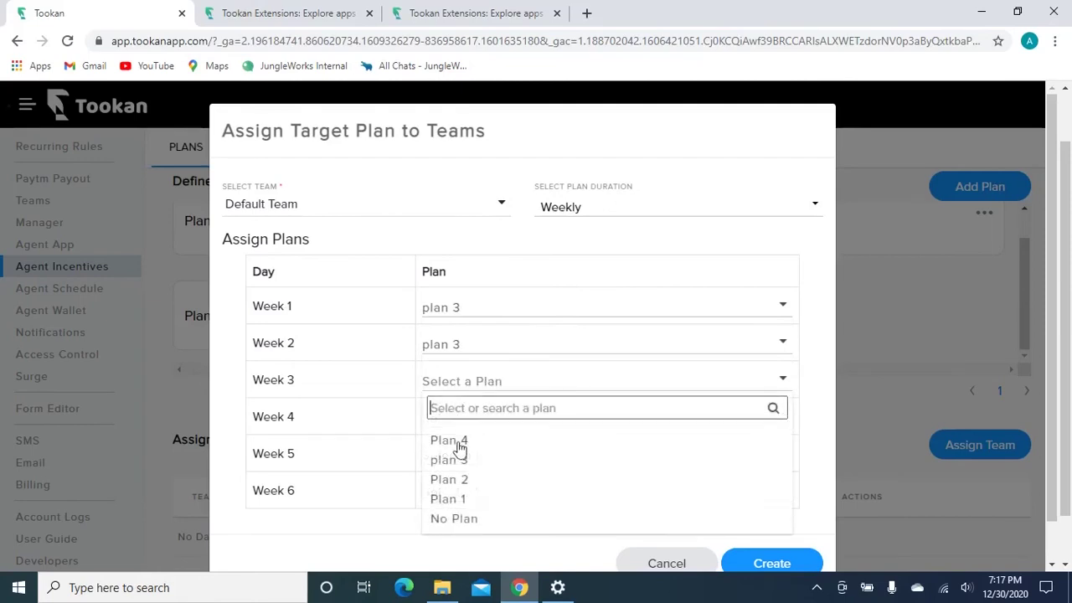
left_click(456, 518)
left_click(509, 416)
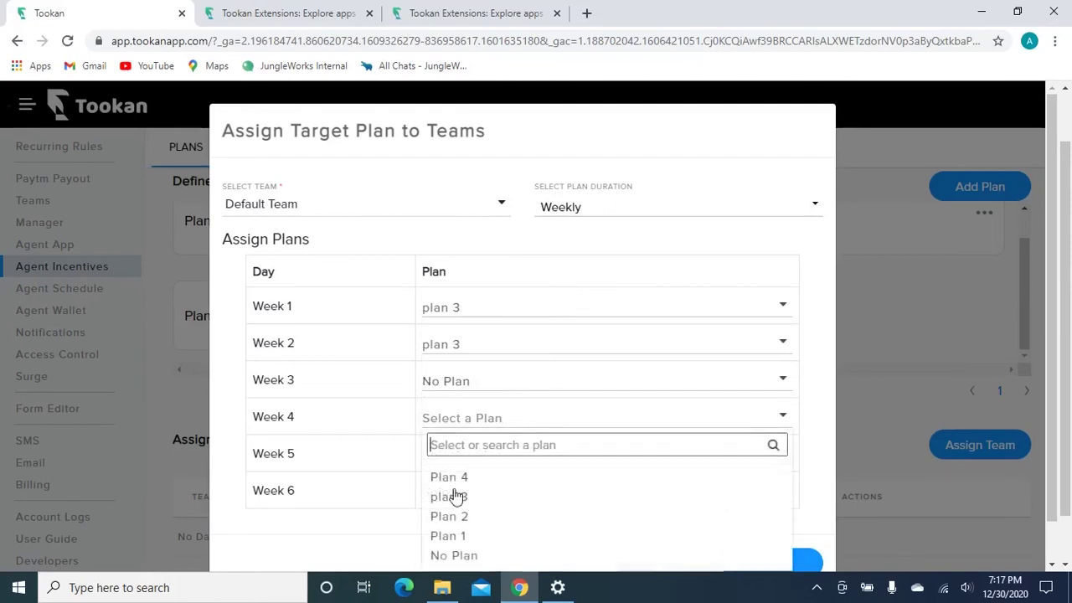
left_click(455, 495)
left_click(478, 459)
left_click(457, 407)
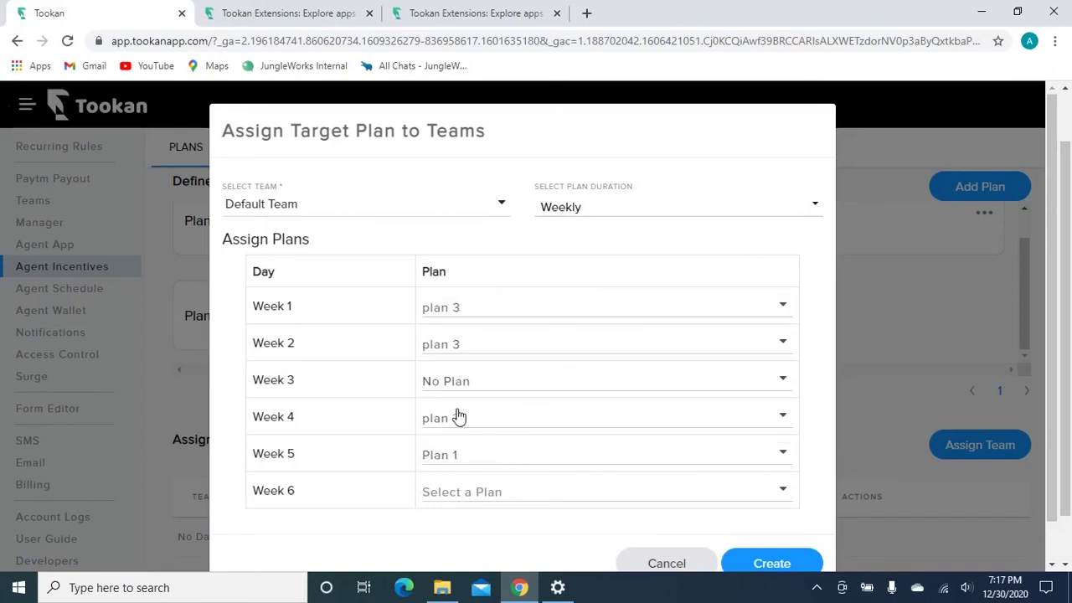
left_click(459, 493)
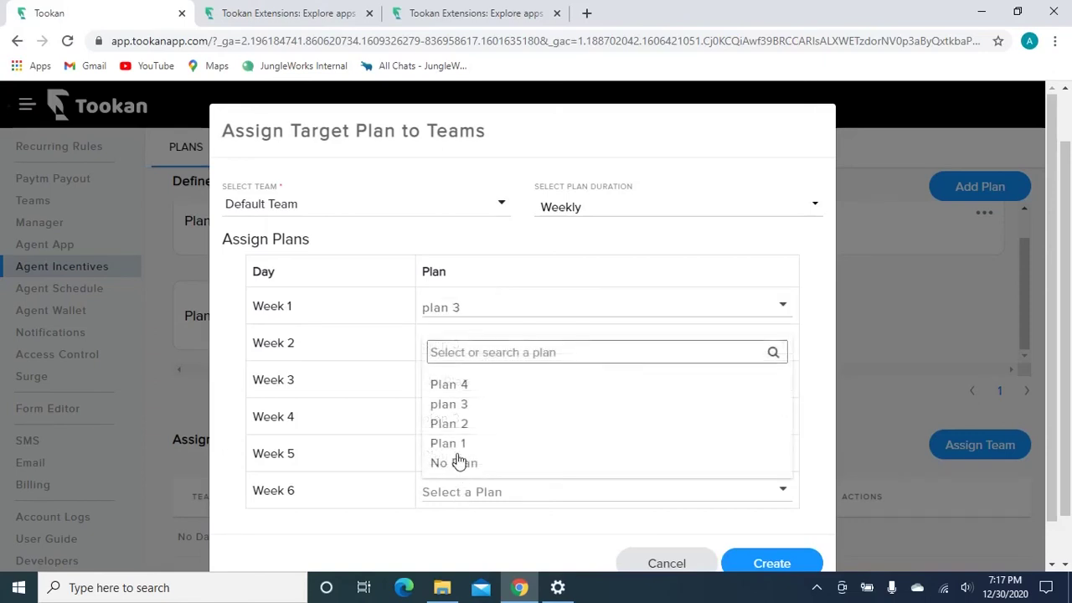
left_click(457, 425)
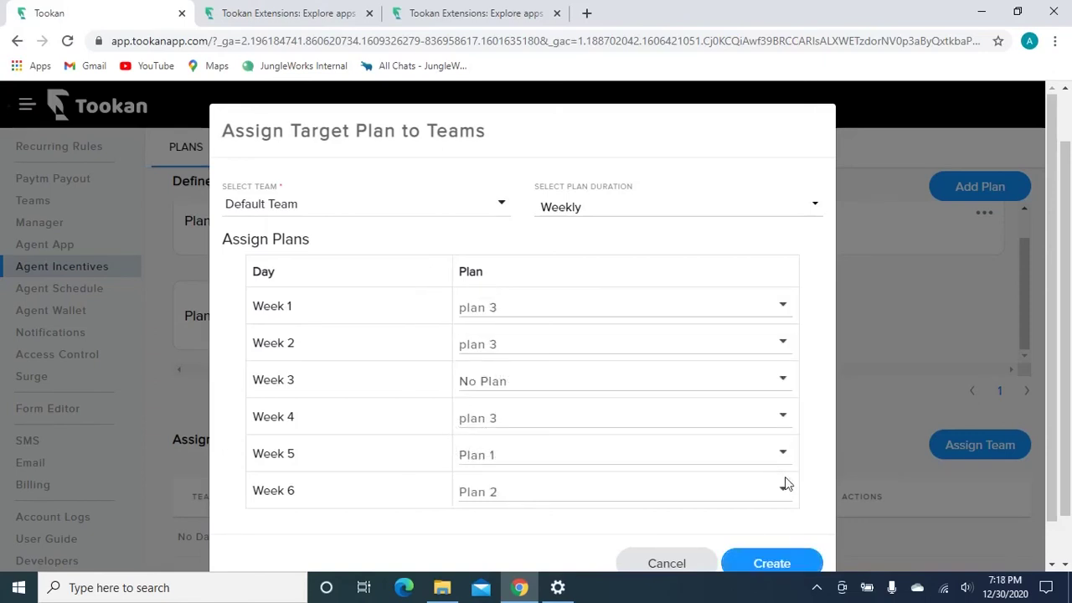
- Create the weekly assignment and view the Default Team row's actions
scroll(788, 483, "down", 1)
left_click(774, 521)
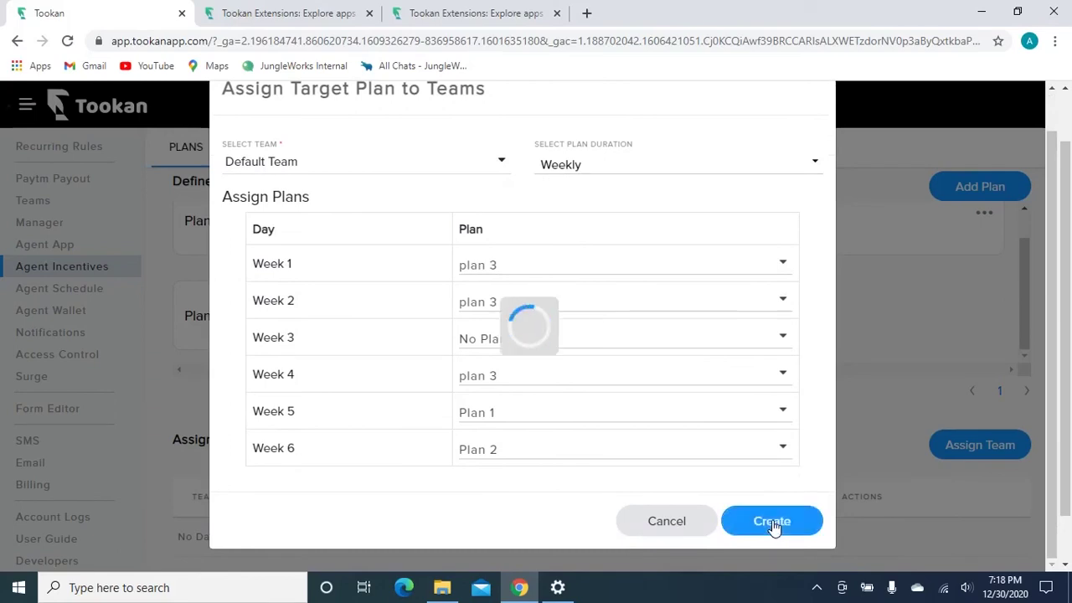
scroll(725, 360, "down", 1)
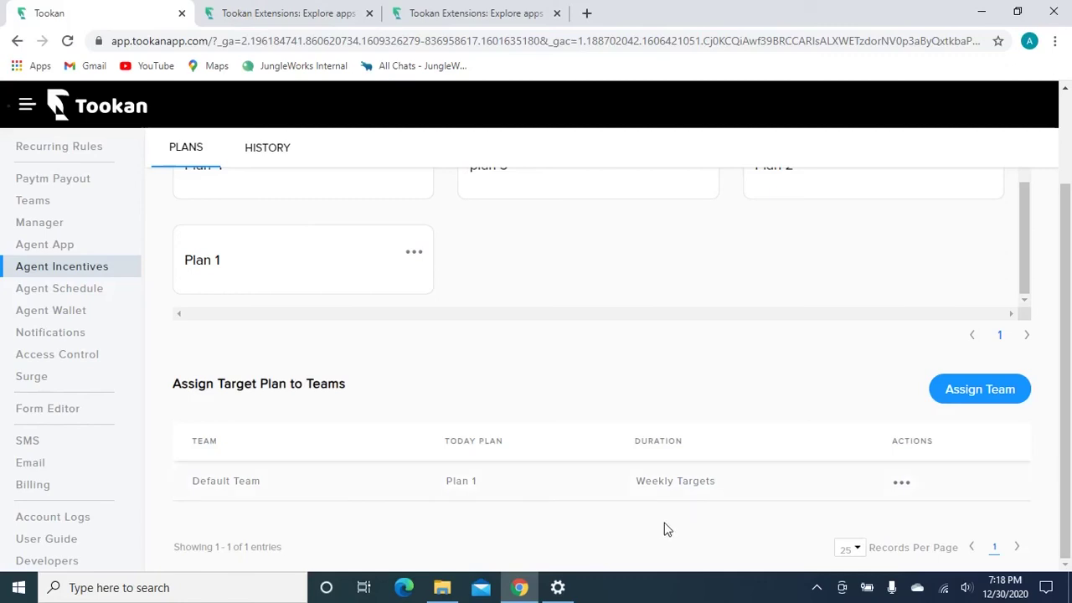
left_click(899, 488)
left_click(974, 406)
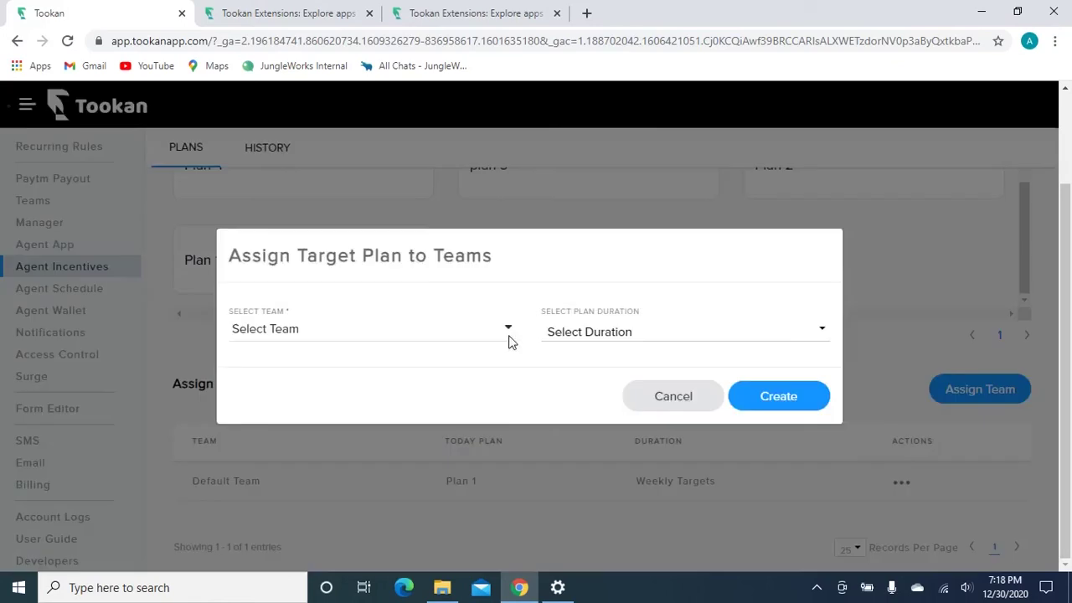
left_click(585, 334)
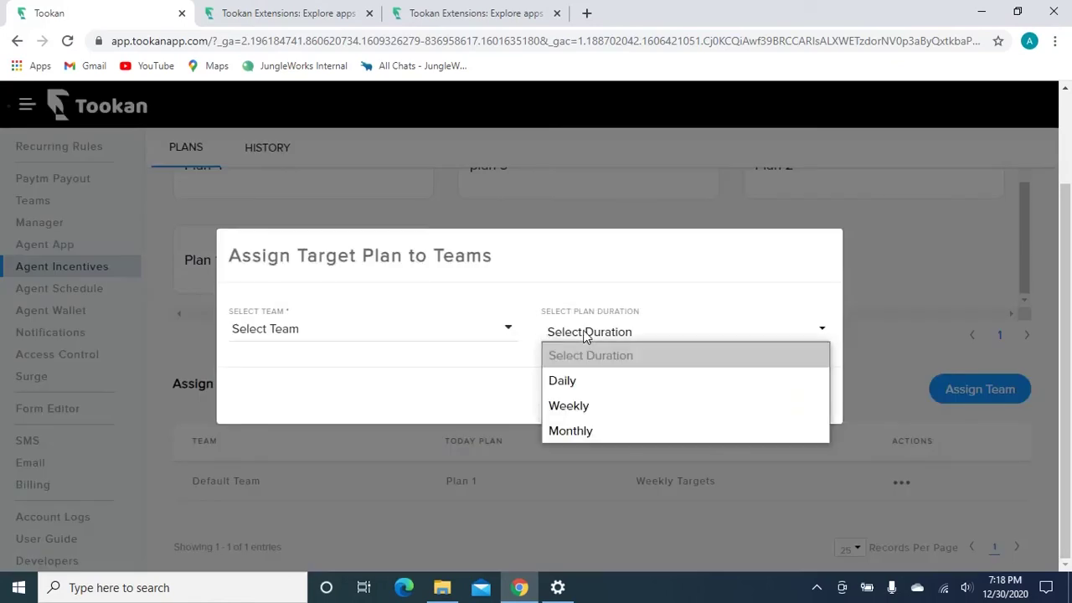
left_click(581, 436)
scroll(463, 398, "down", 3)
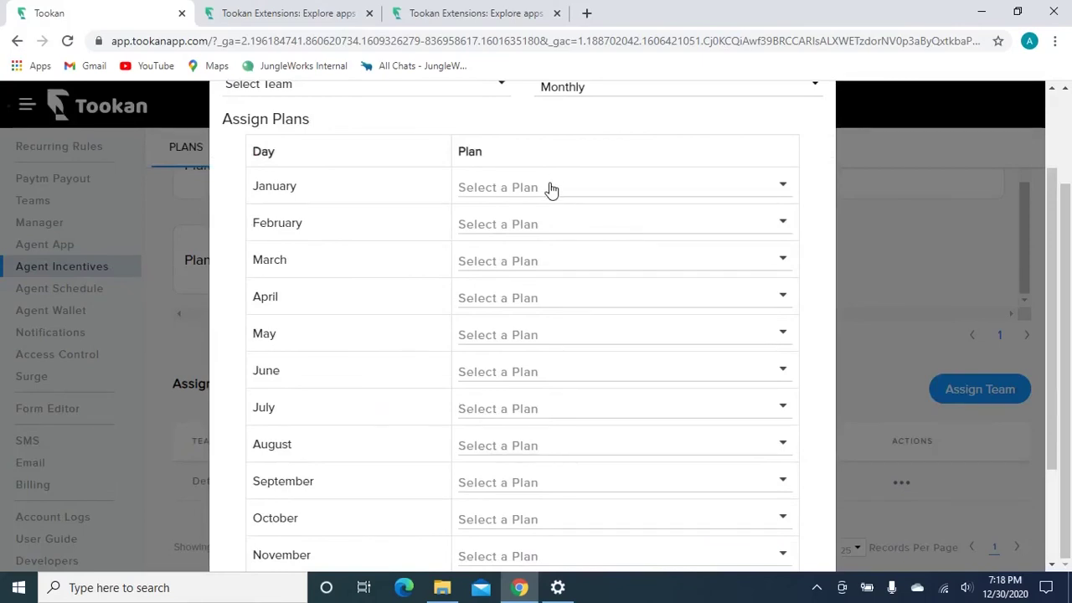
left_click(551, 188)
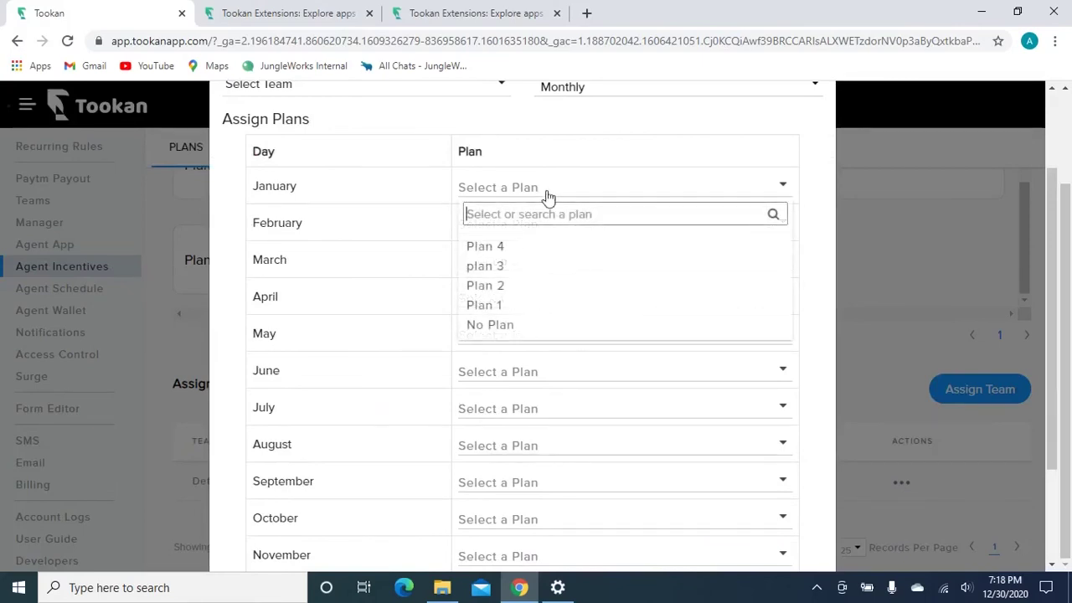
left_click(510, 273)
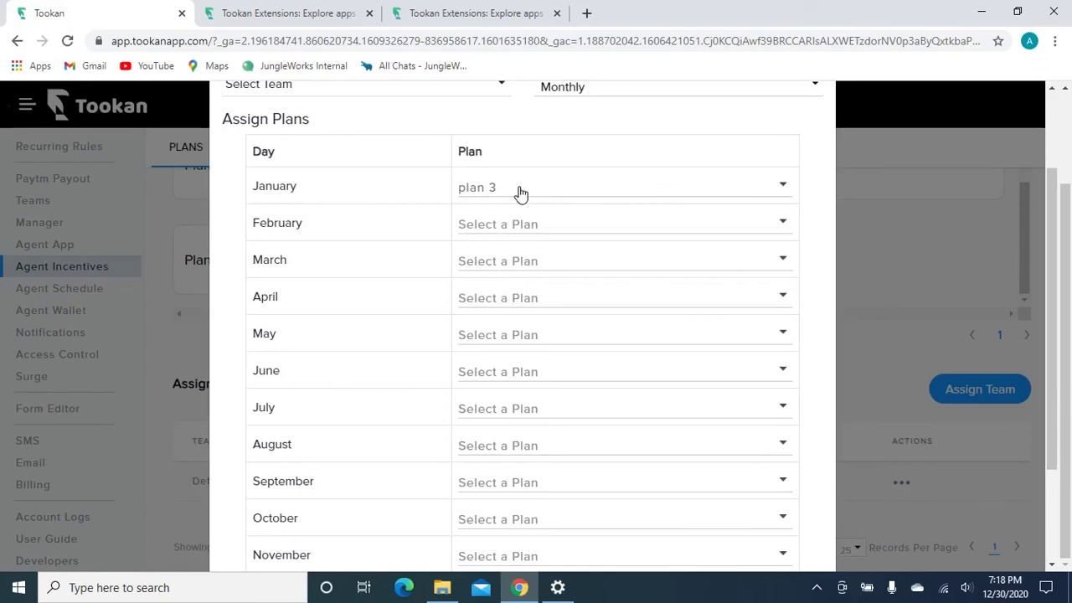
scroll(613, 220, "down", 2)
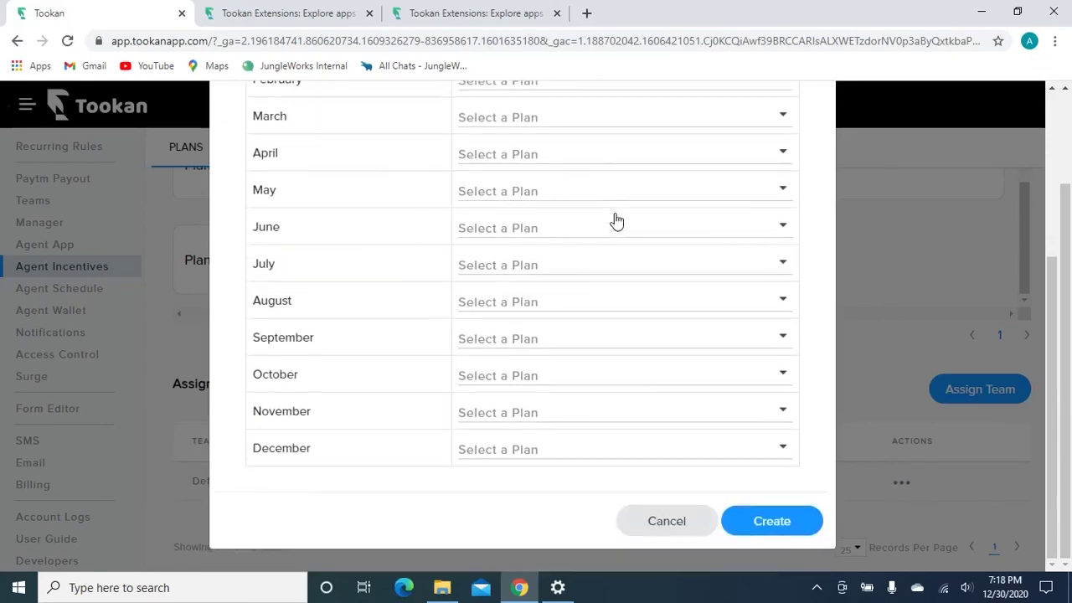
left_click(568, 377)
left_click(514, 493)
left_click(517, 461)
left_click(500, 422)
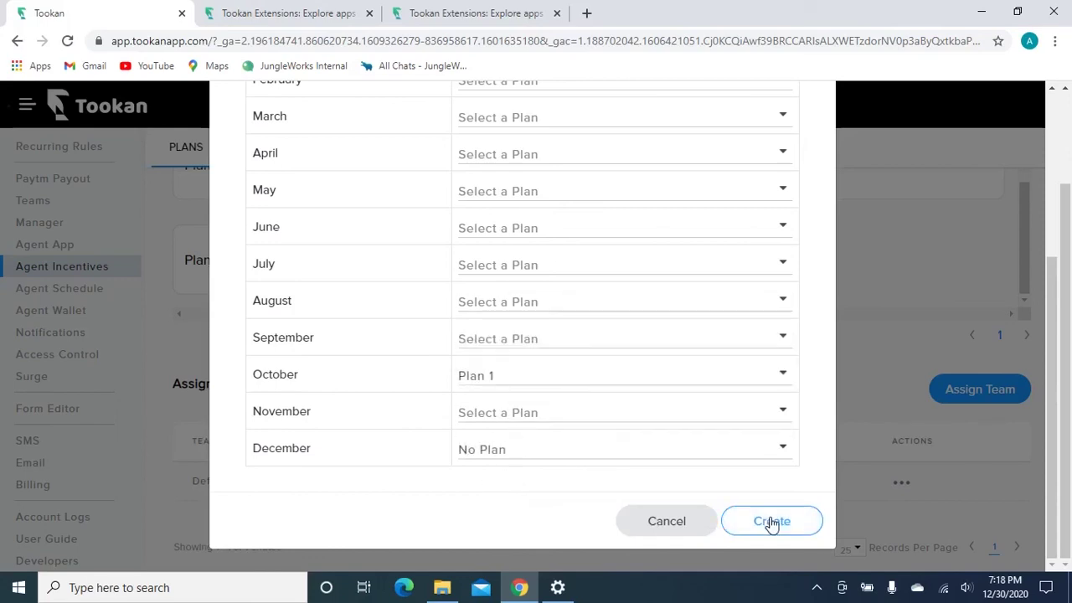
scroll(896, 302, "up", 3)
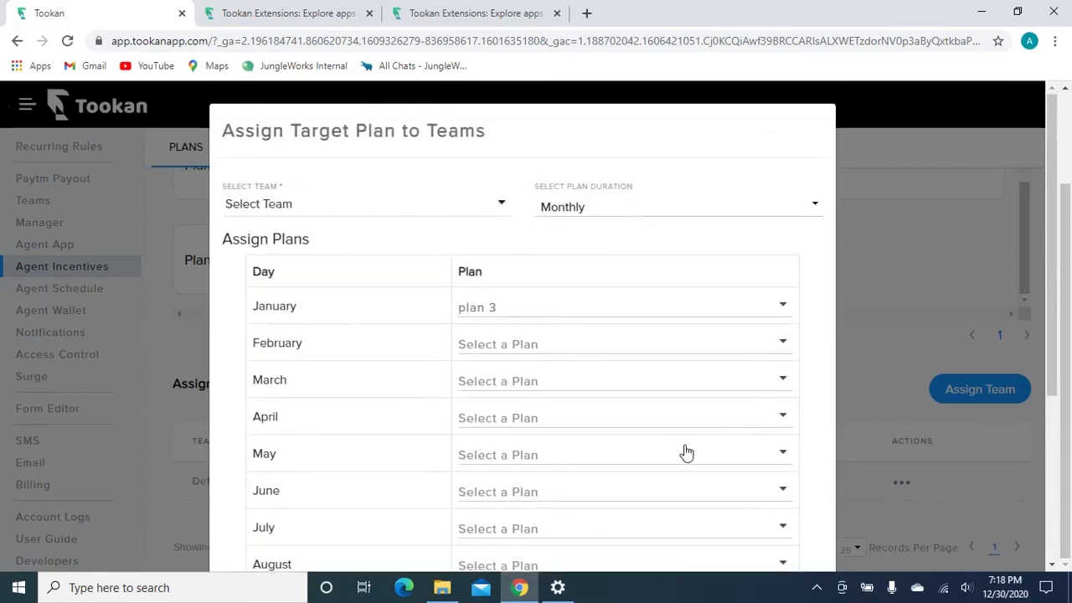
scroll(770, 302, "down", 5)
left_click(682, 531)
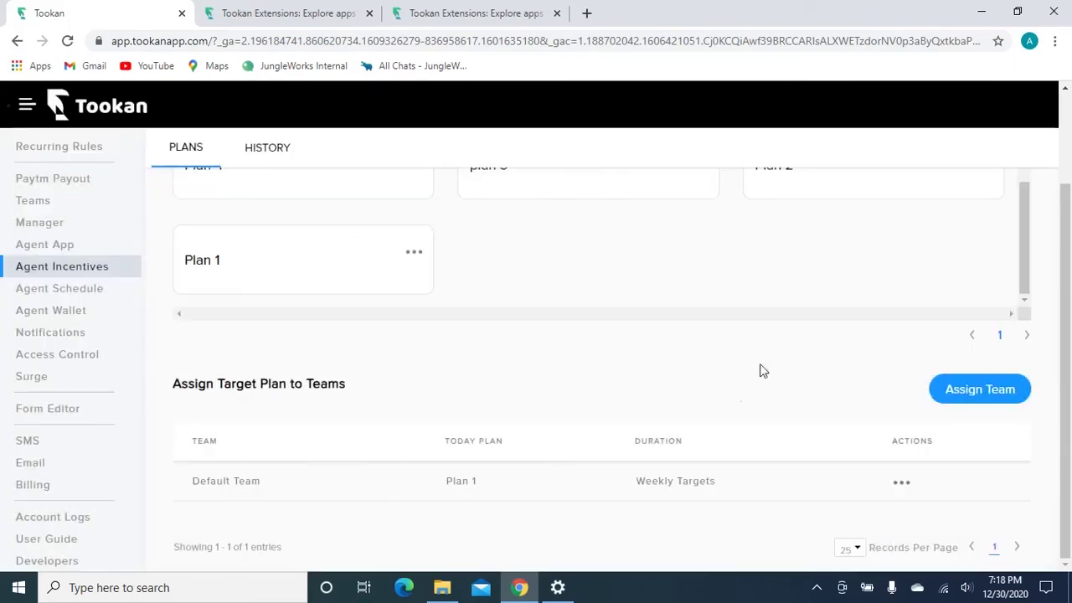
- Open the HISTORY tab, empty for 12/29–12/30/2020, and focus the Agent search box
scroll(768, 321, "up", 4)
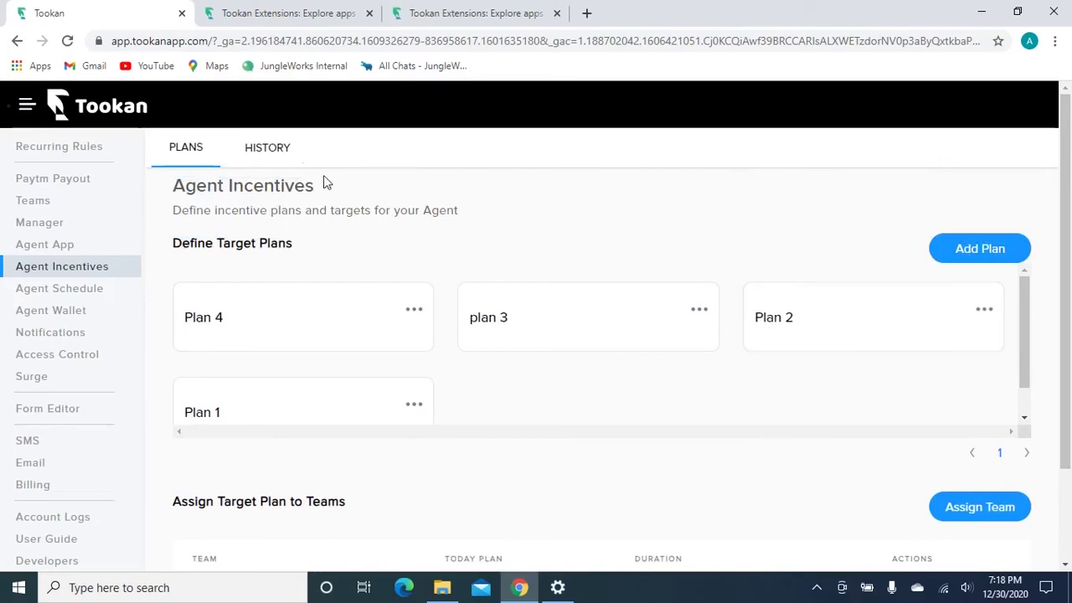
left_click(275, 161)
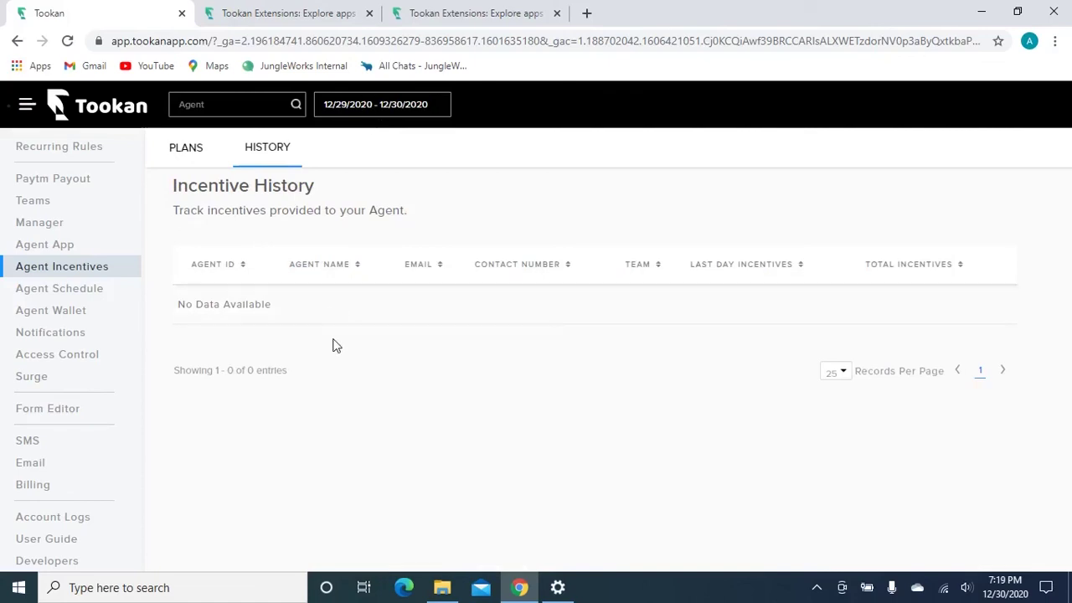
left_click(189, 104)
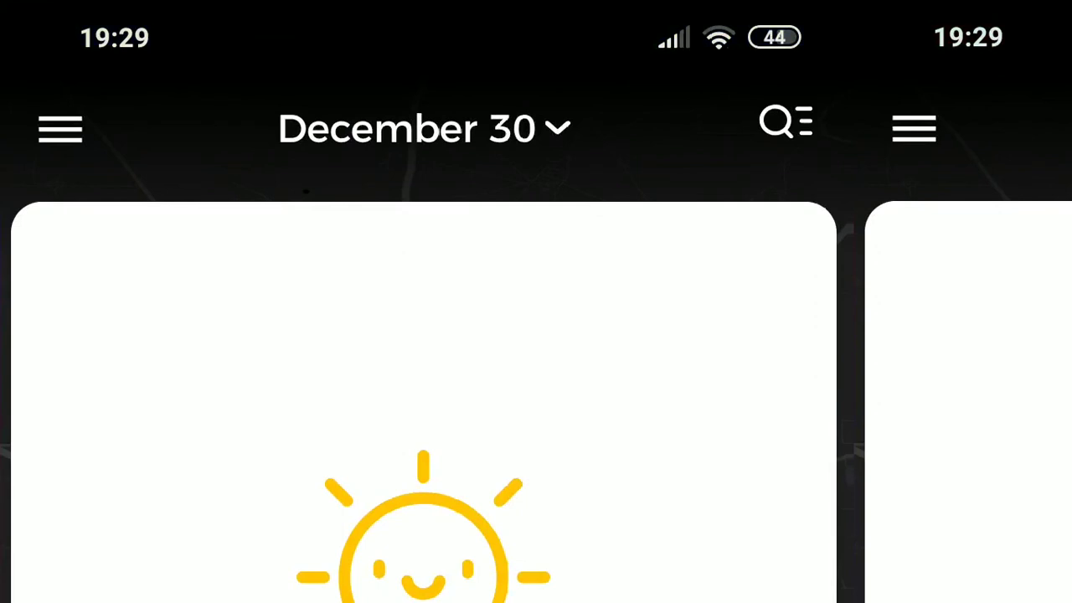
- Open the side menu in the Tookan Agent app
left_click(61, 129)
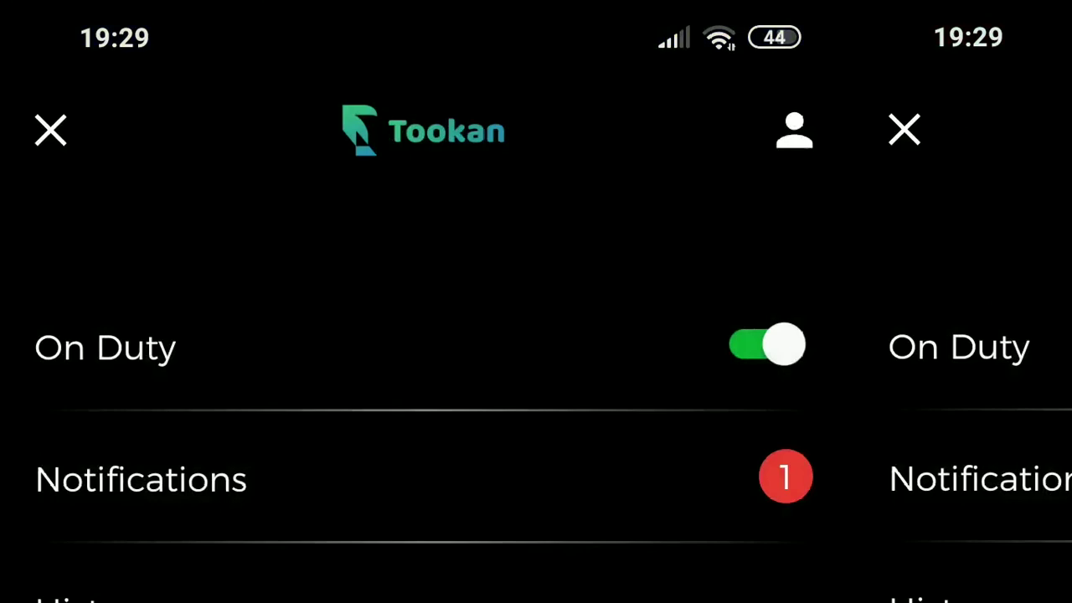